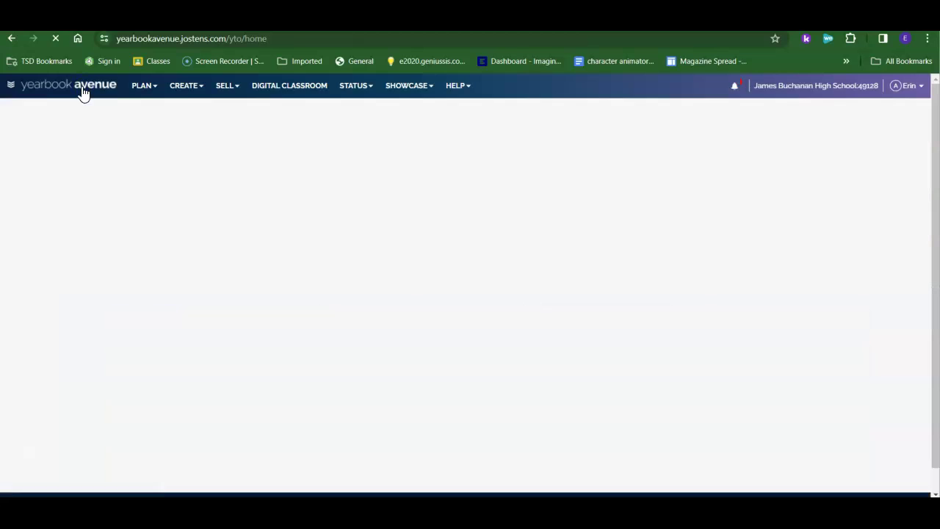
Open CREATE > Image Library and browse Activities > Sports > Football to show its 65 photos
{"action": "left_click", "coordinate": [183, 88]}
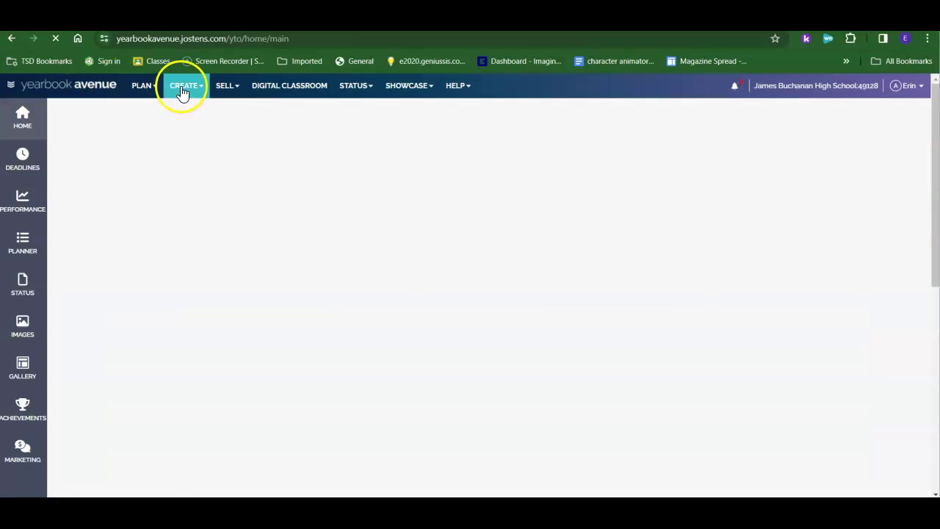
{"action": "left_click", "coordinate": [199, 183]}
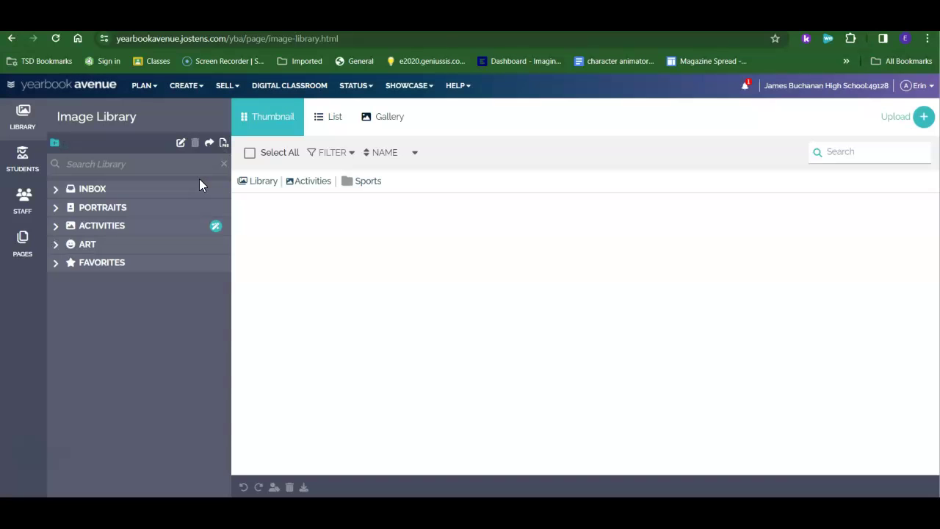
{"action": "left_click", "coordinate": [54, 227]}
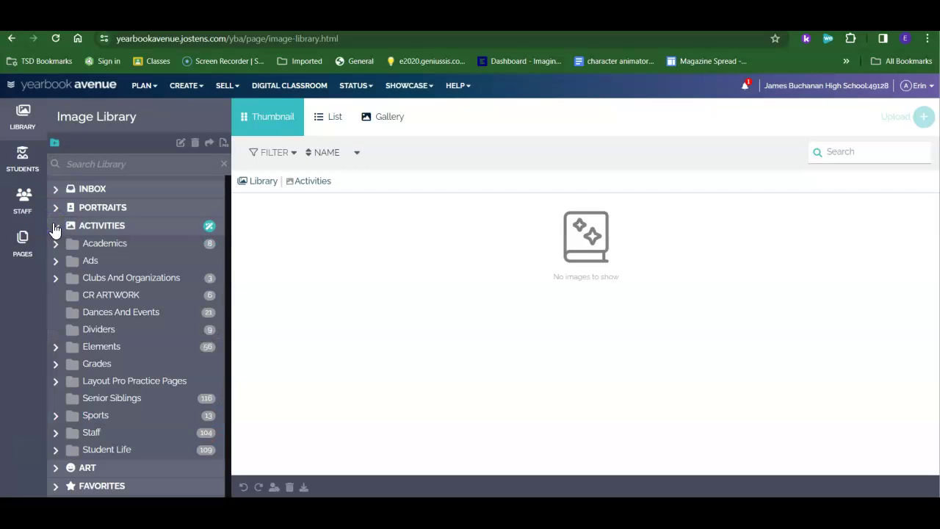
{"action": "left_click", "coordinate": [88, 391]}
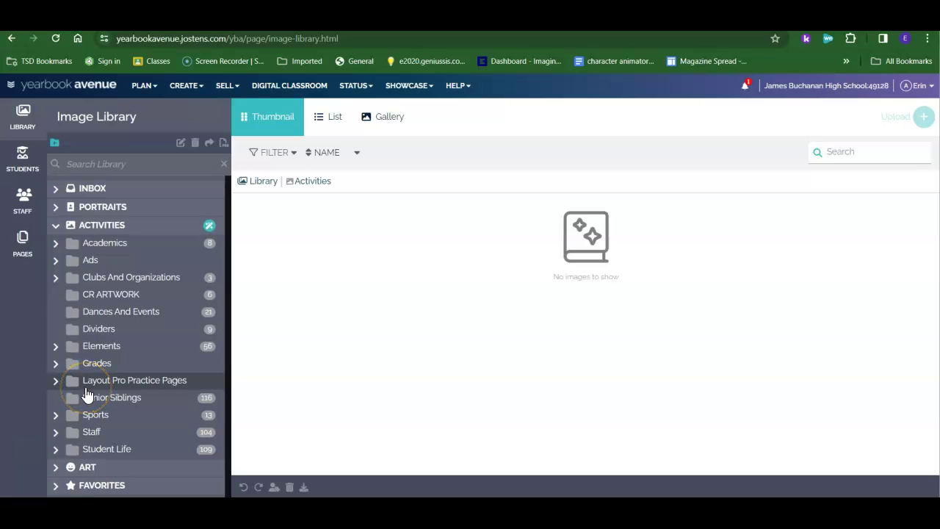
{"action": "left_click", "coordinate": [59, 415]}
{"action": "scroll", "coordinate": [59, 420], "scroll_direction": "down", "scroll_amount": 3}
{"action": "scroll", "coordinate": [59, 420], "scroll_direction": "down", "scroll_amount": 3}
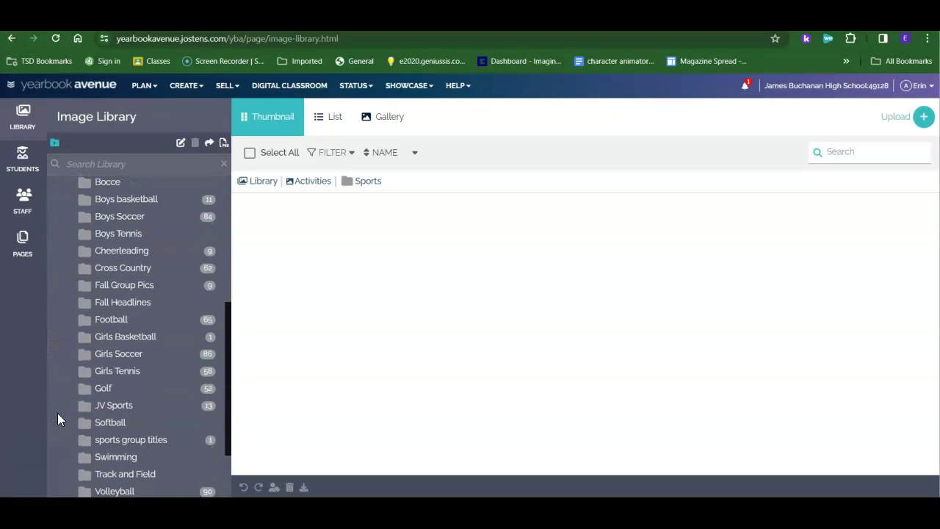
{"action": "scroll", "coordinate": [129, 294], "scroll_direction": "up", "scroll_amount": 5}
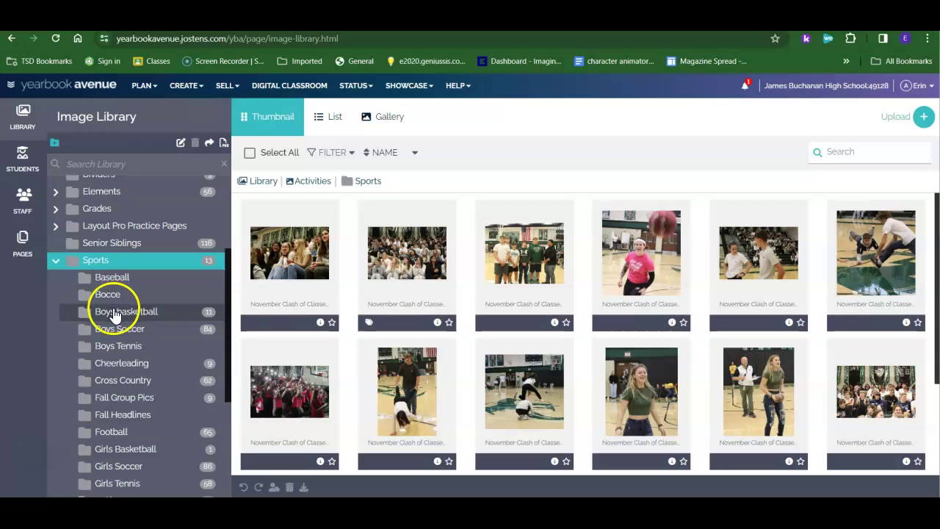
{"action": "left_click", "coordinate": [112, 432]}
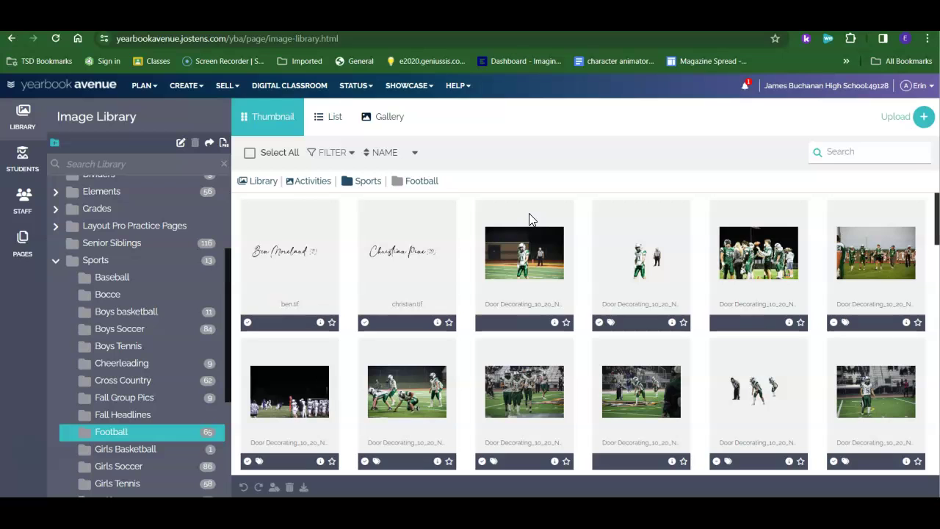
View the details of the first football image, ben.tif, then close them
{"action": "left_click", "coordinate": [304, 246]}
{"action": "double_click", "coordinate": [305, 244]}
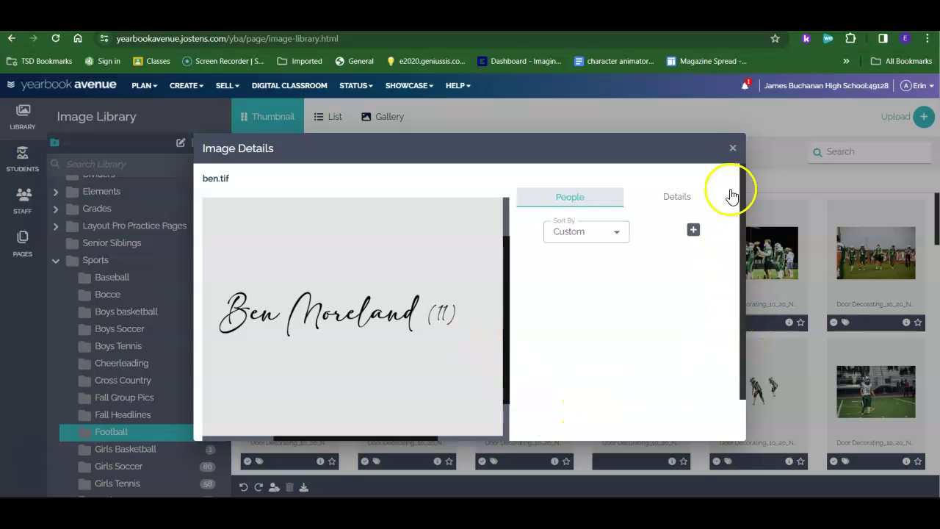
{"action": "left_click", "coordinate": [733, 148]}
Open Door Decorating_10_20_NM-1.jpg details and page through the photos, returning to NM-2
{"action": "left_click", "coordinate": [497, 265]}
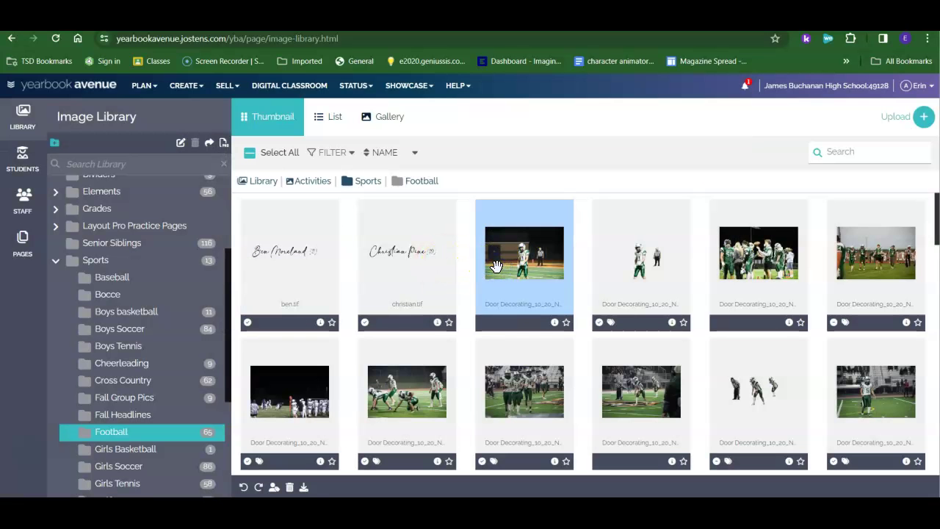
{"action": "double_click", "coordinate": [496, 266]}
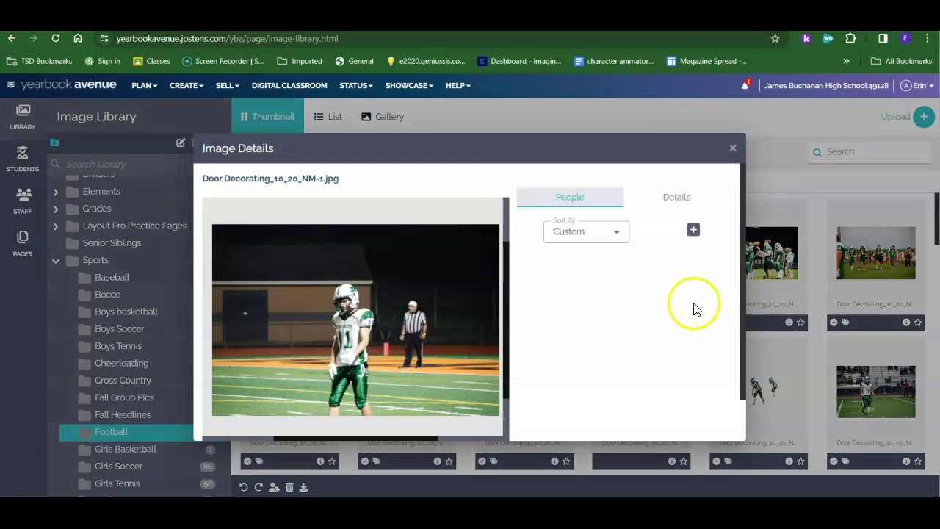
{"action": "scroll", "coordinate": [476, 340], "scroll_direction": "up", "scroll_amount": 2}
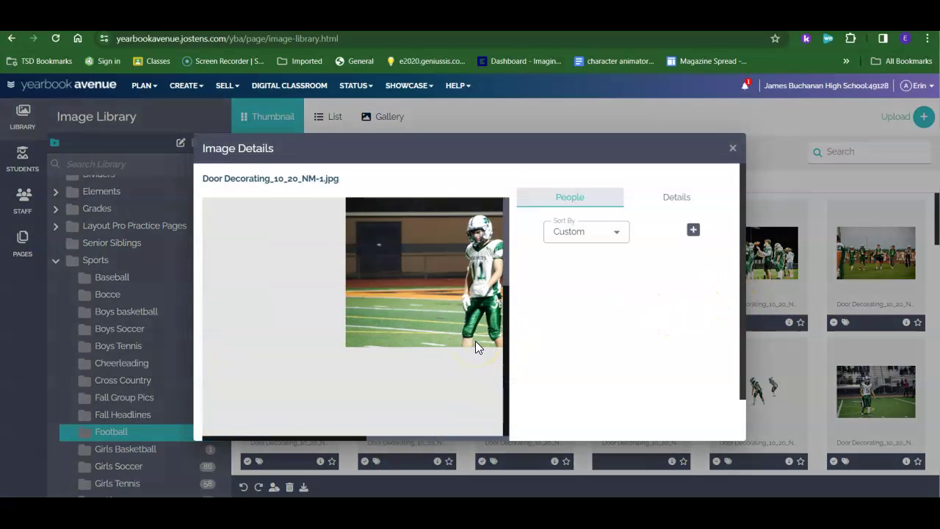
{"action": "scroll", "coordinate": [475, 341], "scroll_direction": "up", "scroll_amount": 3}
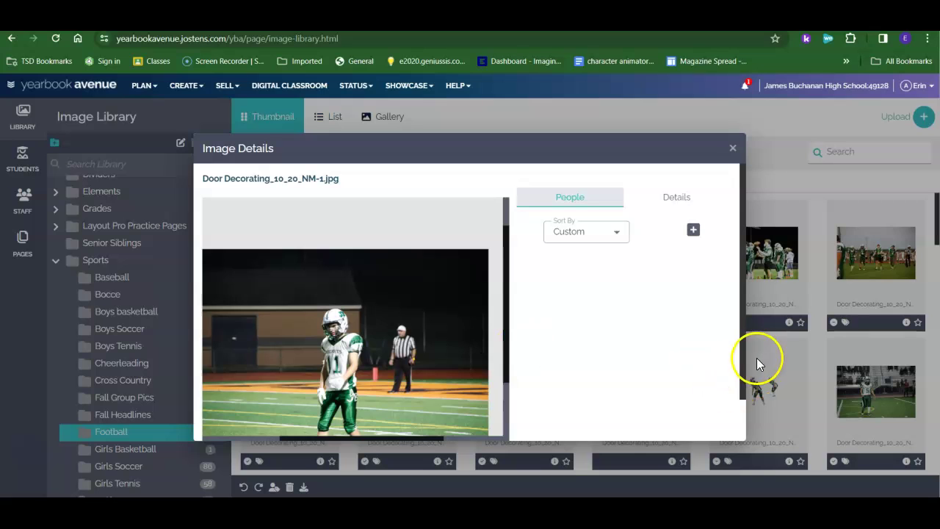
{"action": "scroll", "coordinate": [744, 360], "scroll_direction": "down", "scroll_amount": 2}
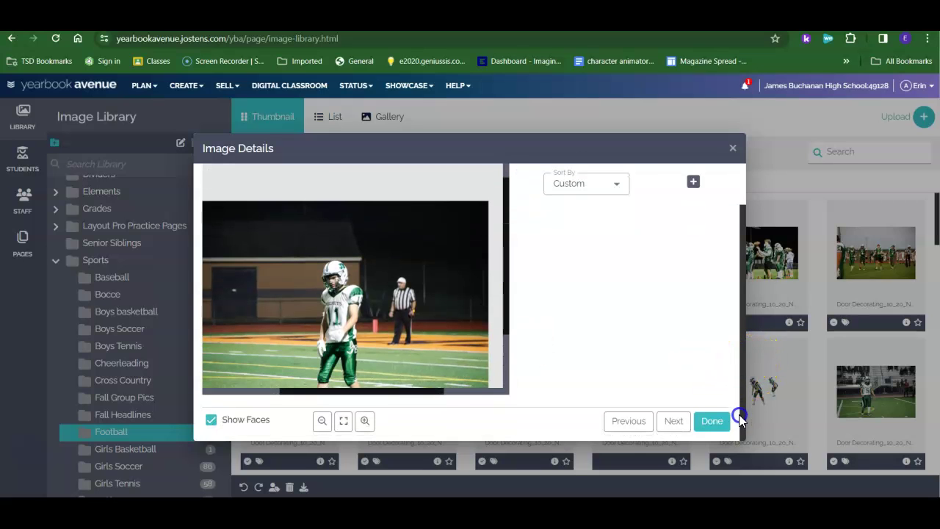
{"action": "left_click", "coordinate": [676, 423]}
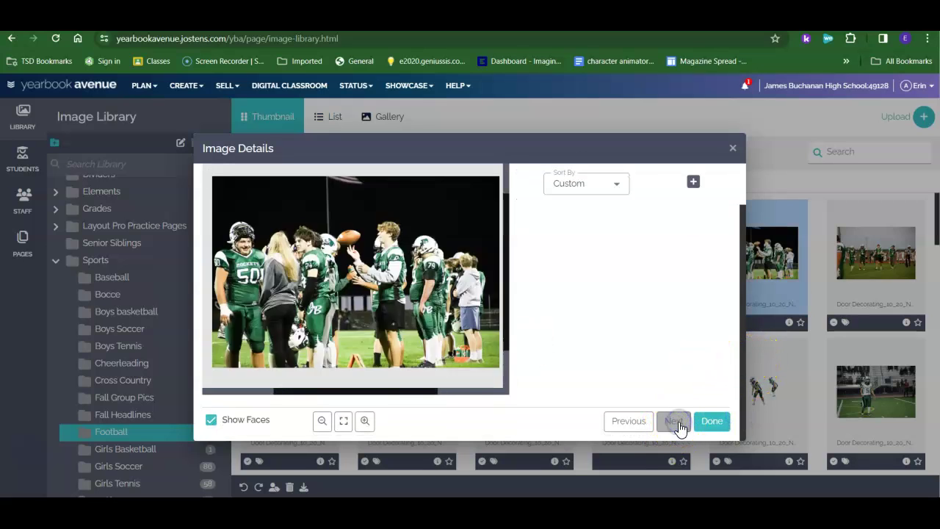
{"action": "left_click", "coordinate": [676, 423]}
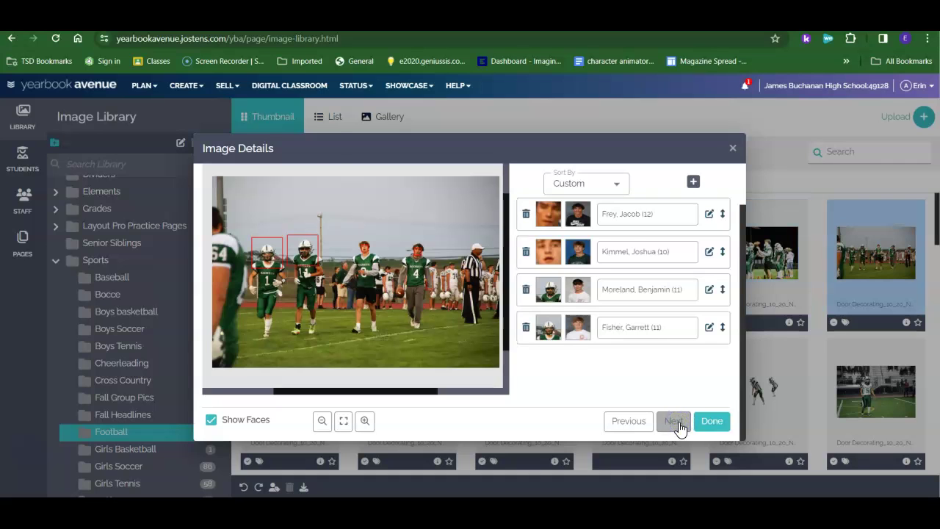
{"action": "left_click", "coordinate": [676, 423]}
{"action": "left_click", "coordinate": [676, 423]}
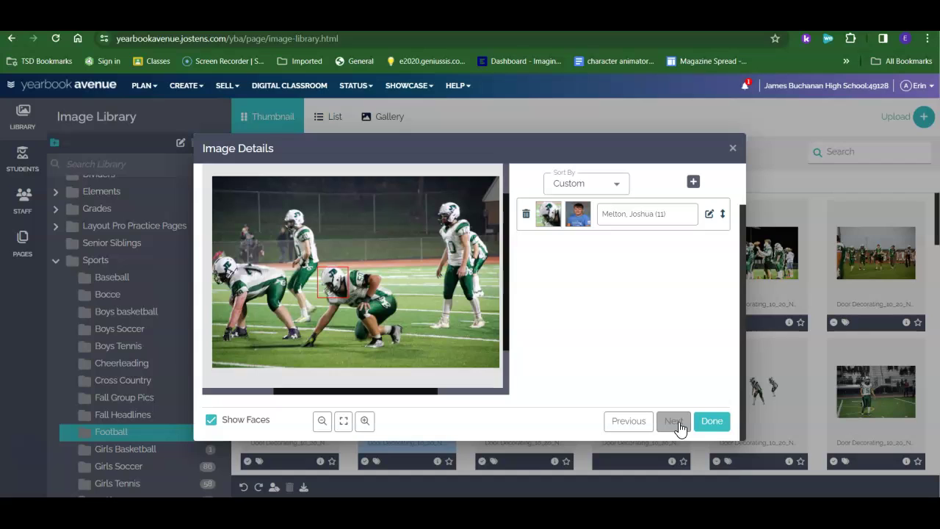
{"action": "left_click", "coordinate": [676, 423]}
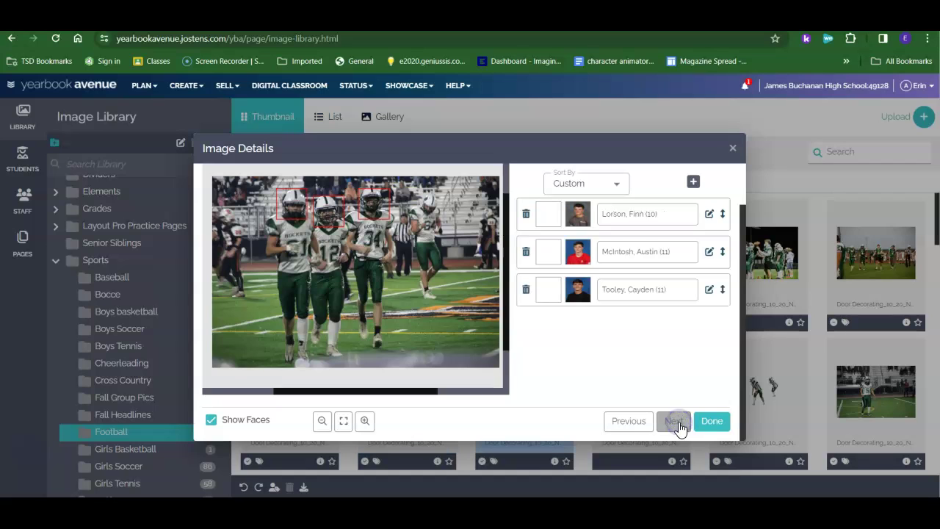
{"action": "left_click", "coordinate": [636, 422]}
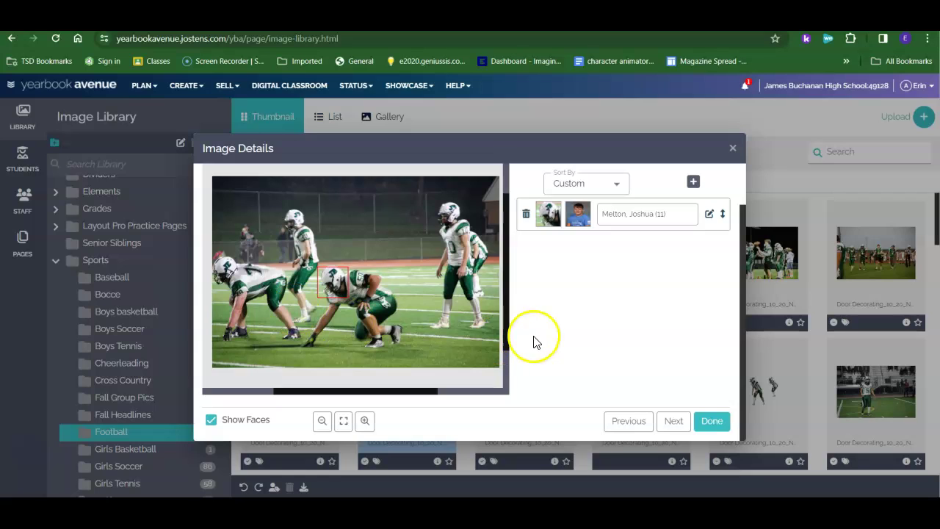
Download Door Decorating_10_20_NM-2.jpg from its Details tab
{"action": "scroll", "coordinate": [588, 331], "scroll_direction": "up", "scroll_amount": 1}
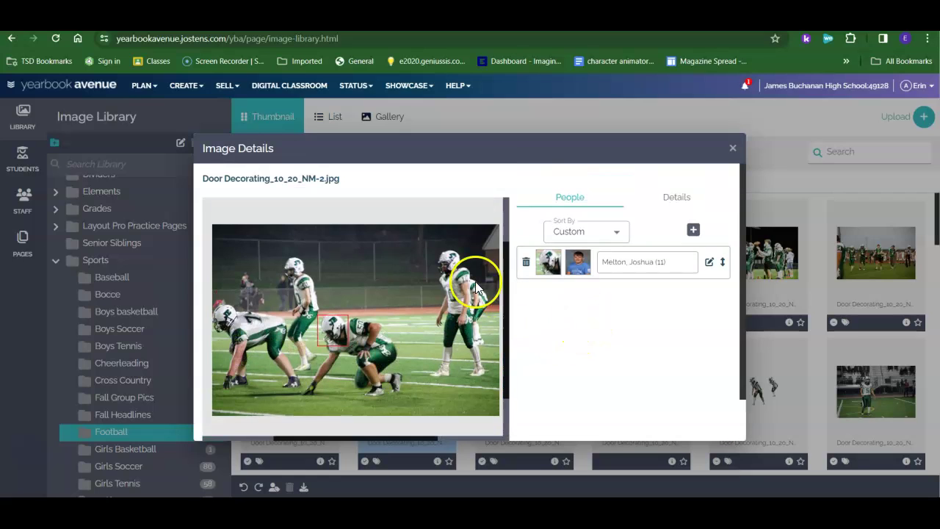
{"action": "scroll", "coordinate": [433, 283], "scroll_direction": "down", "scroll_amount": 1}
{"action": "left_click", "coordinate": [661, 203]}
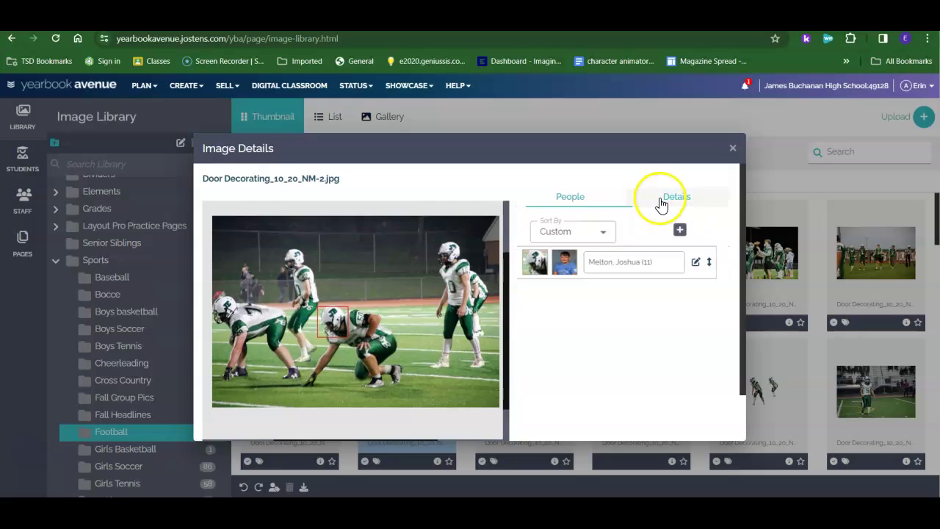
{"action": "scroll", "coordinate": [640, 329], "scroll_direction": "down", "scroll_amount": 1}
{"action": "left_click", "coordinate": [639, 400]}
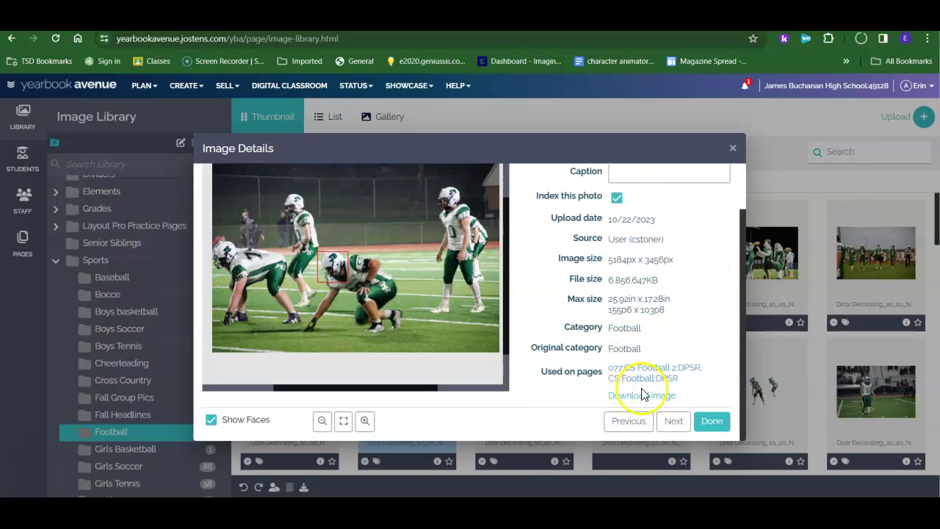
Advance four photos to a number-5 football photo of 5,364.745KB used on two pages
{"action": "left_click", "coordinate": [665, 422]}
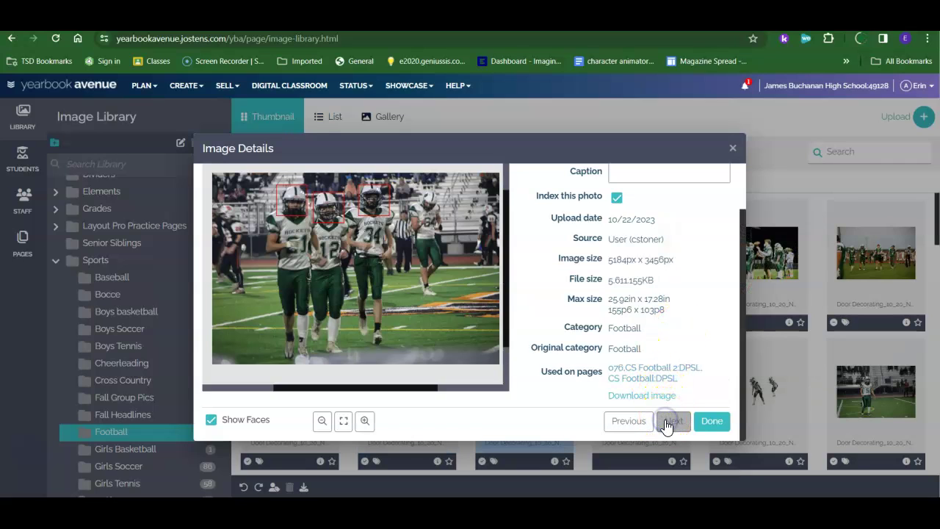
{"action": "left_click", "coordinate": [666, 425]}
{"action": "left_click", "coordinate": [667, 425]}
{"action": "left_click", "coordinate": [666, 426]}
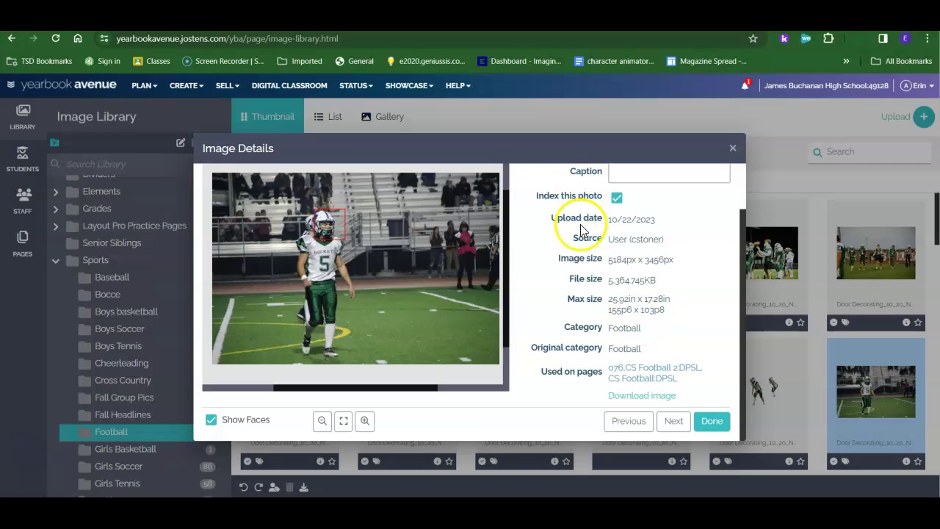
Show the tagged people, then page forward through about two dozen more football photos
{"action": "scroll", "coordinate": [581, 228], "scroll_direction": "up", "scroll_amount": 2}
{"action": "left_click", "coordinate": [572, 196]}
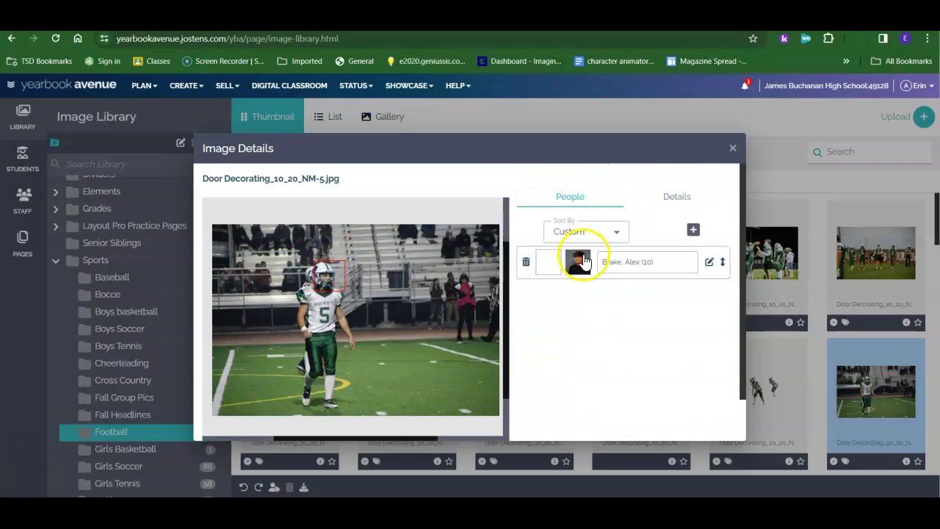
{"action": "scroll", "coordinate": [586, 257], "scroll_direction": "down", "scroll_amount": 1}
{"action": "left_click", "coordinate": [677, 426]}
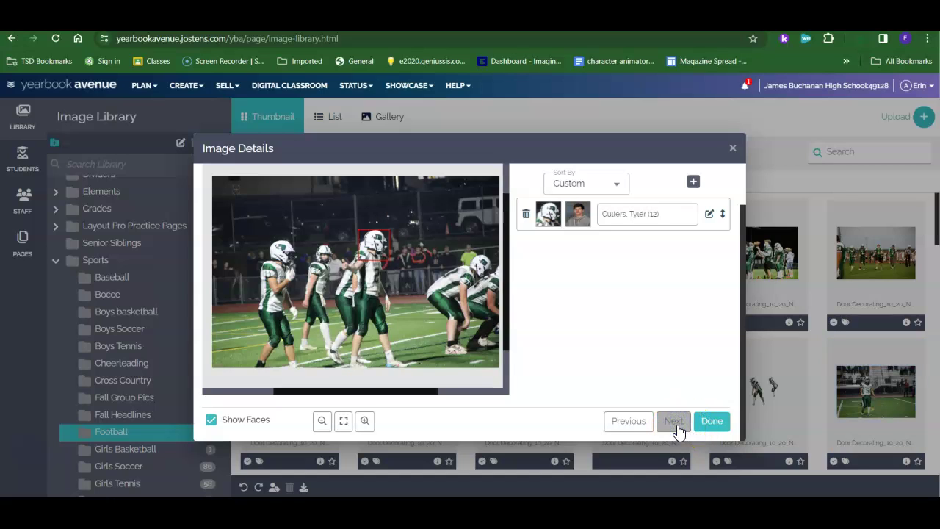
{"action": "left_click", "coordinate": [677, 426]}
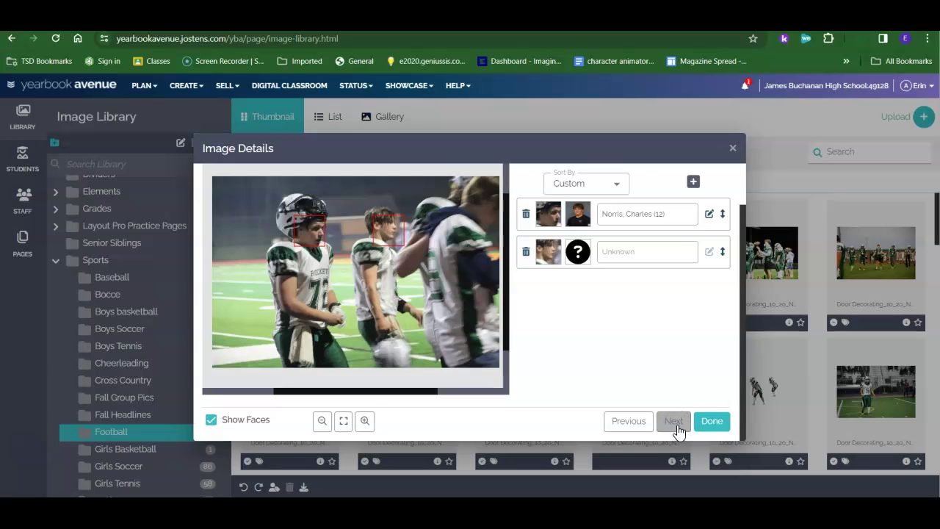
{"action": "left_click", "coordinate": [677, 427]}
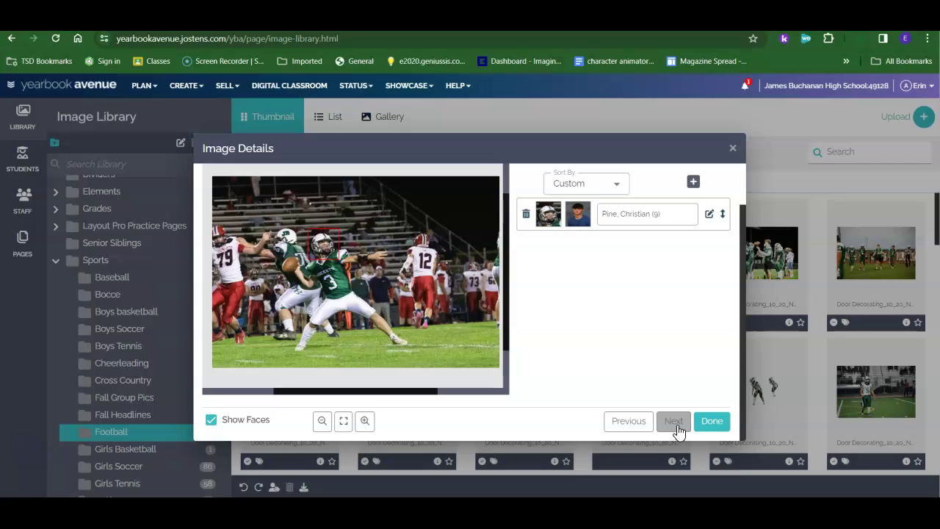
{"action": "left_click", "coordinate": [677, 428]}
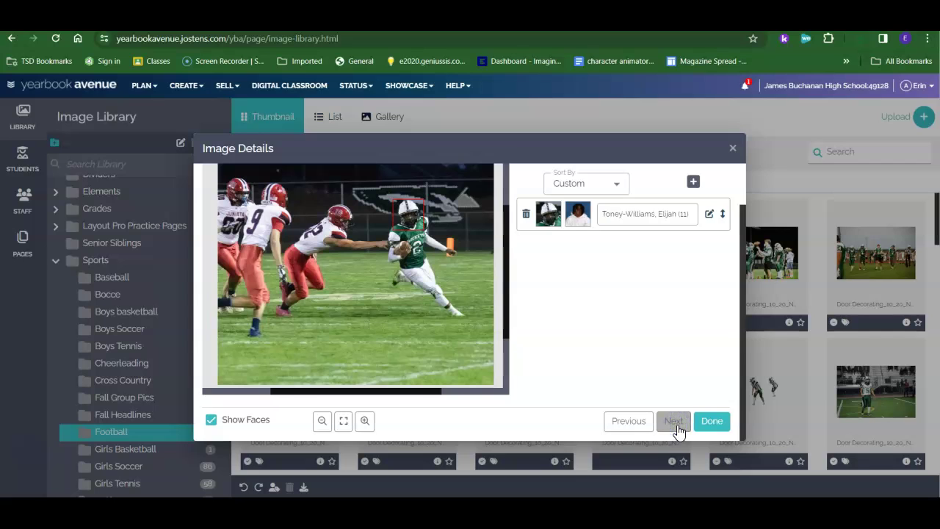
{"action": "left_click", "coordinate": [677, 427]}
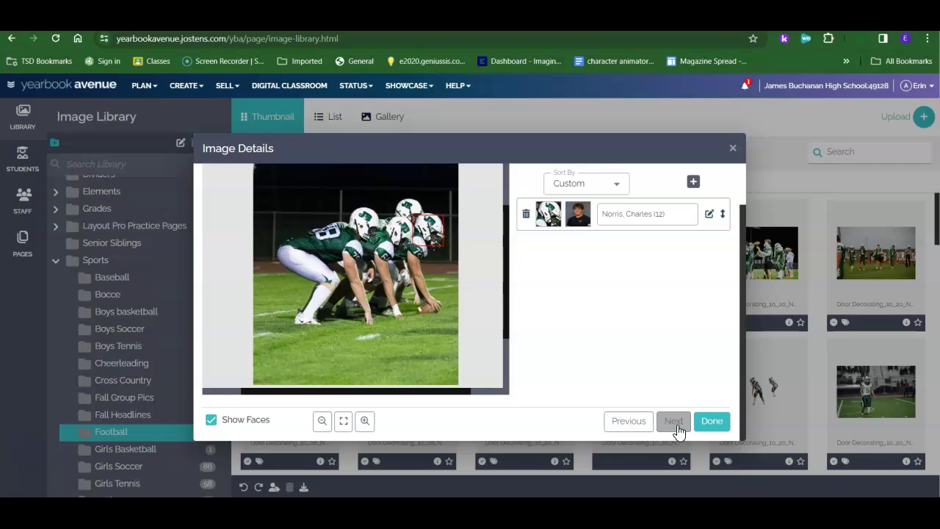
{"action": "left_click", "coordinate": [677, 427]}
{"action": "left_click", "coordinate": [677, 427]}
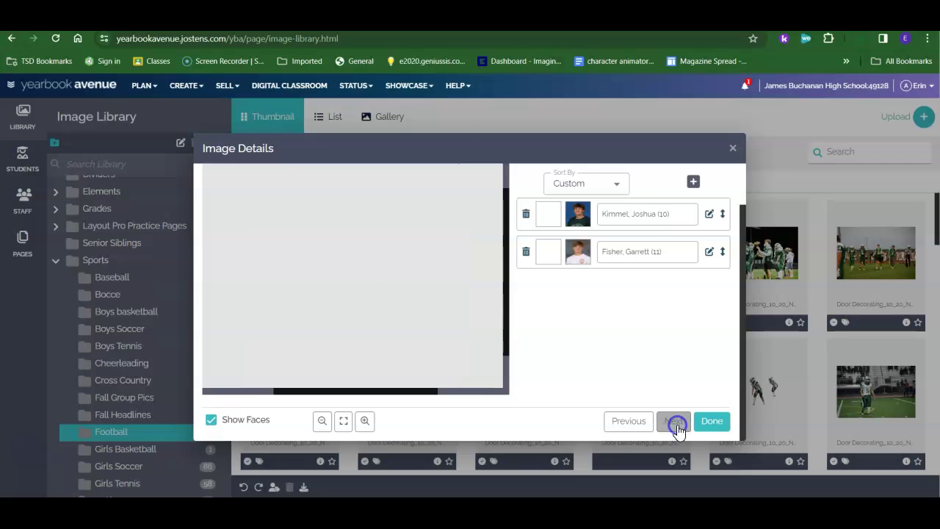
{"action": "left_click", "coordinate": [677, 428]}
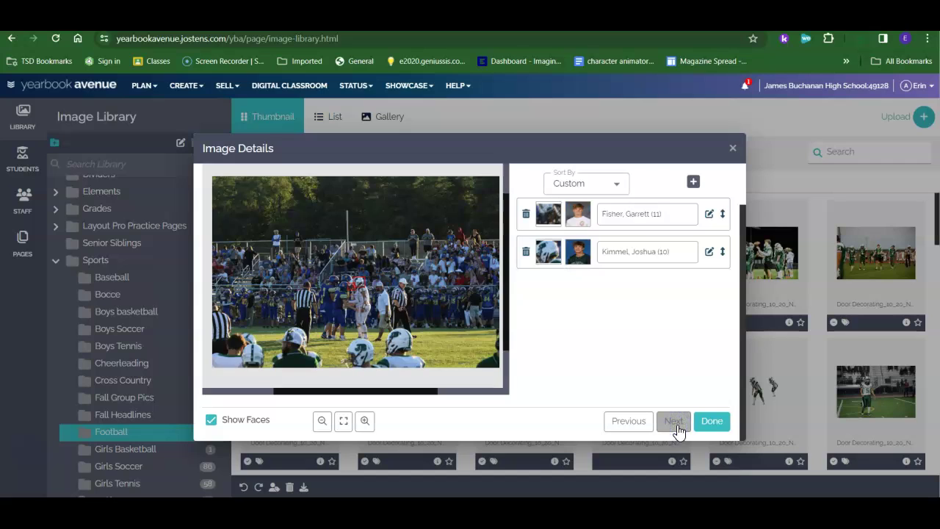
{"action": "left_click", "coordinate": [677, 427]}
{"action": "left_click", "coordinate": [677, 428]}
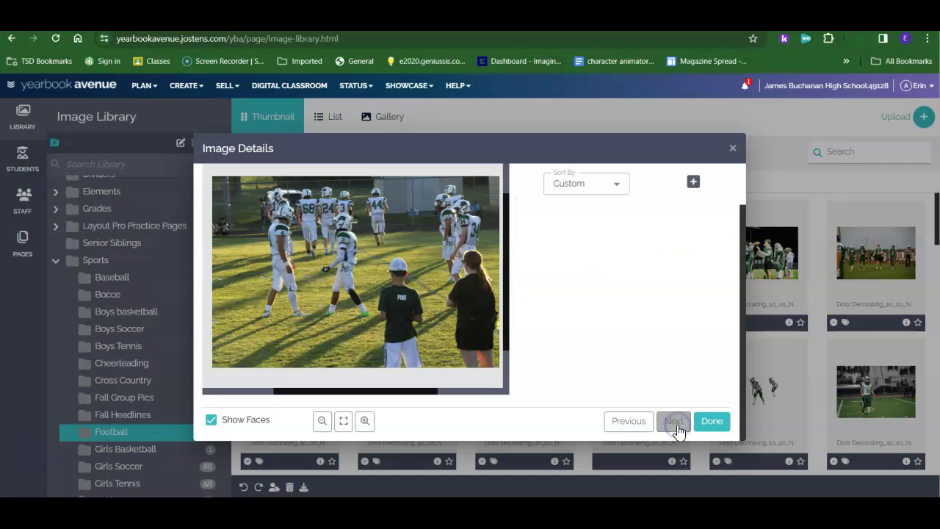
{"action": "left_click", "coordinate": [677, 428]}
{"action": "left_click", "coordinate": [677, 428]}
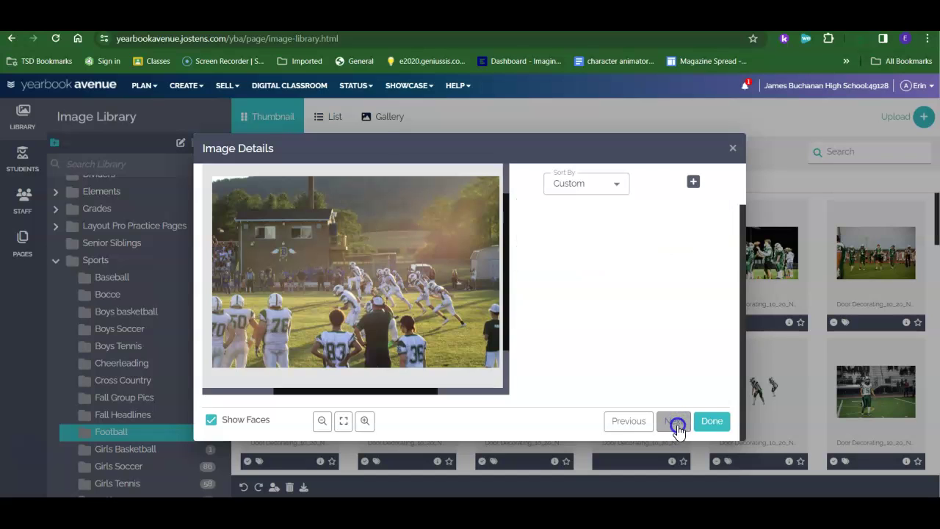
{"action": "left_click", "coordinate": [677, 428]}
{"action": "left_click", "coordinate": [677, 427]}
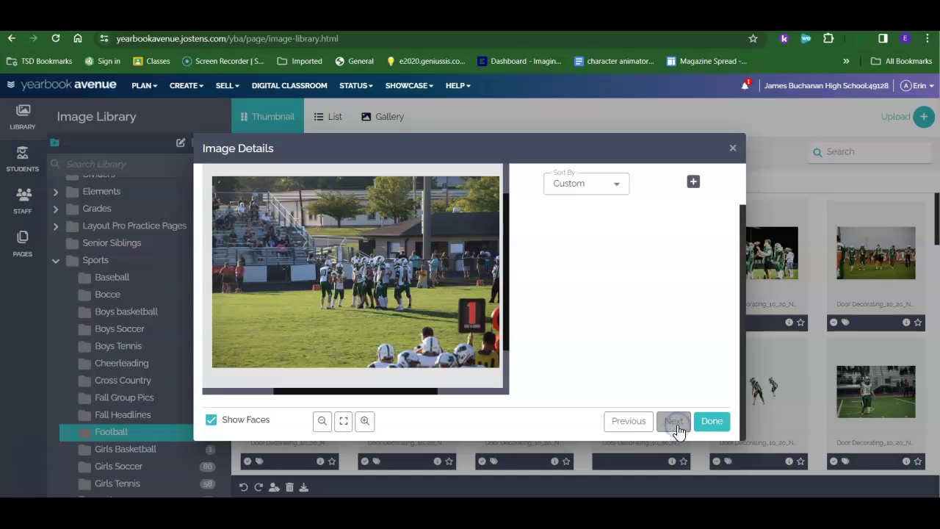
{"action": "left_click", "coordinate": [677, 428]}
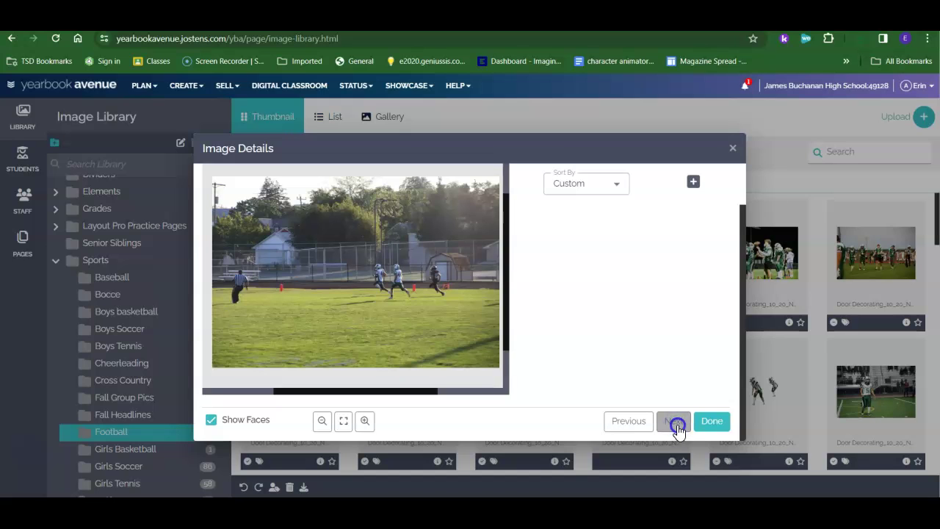
{"action": "left_click", "coordinate": [678, 428]}
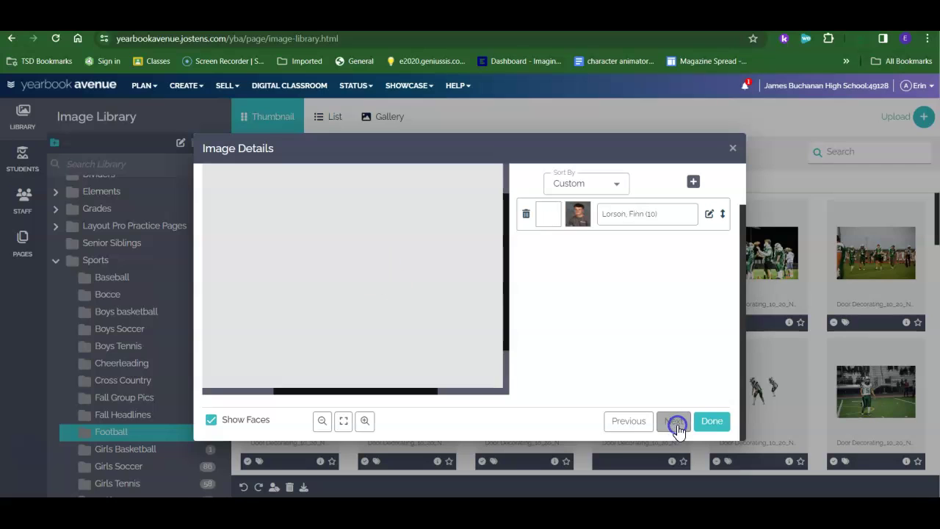
{"action": "left_click", "coordinate": [677, 428]}
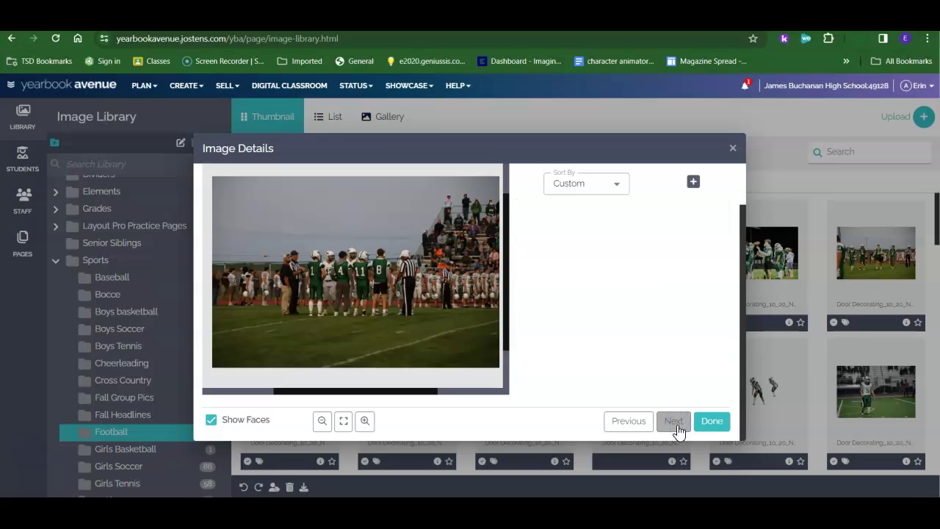
{"action": "left_click", "coordinate": [677, 429]}
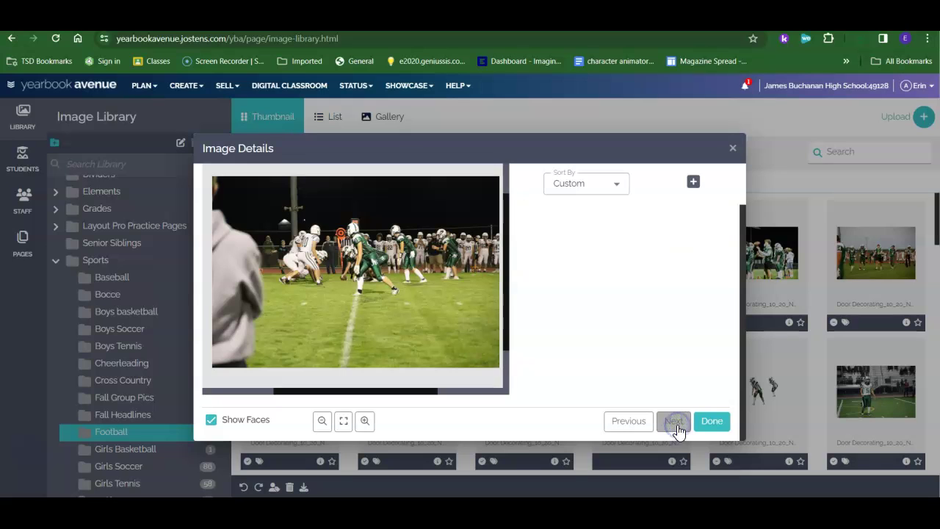
{"action": "left_click", "coordinate": [678, 429]}
{"action": "left_click", "coordinate": [678, 429]}
{"action": "left_click", "coordinate": [678, 429]}
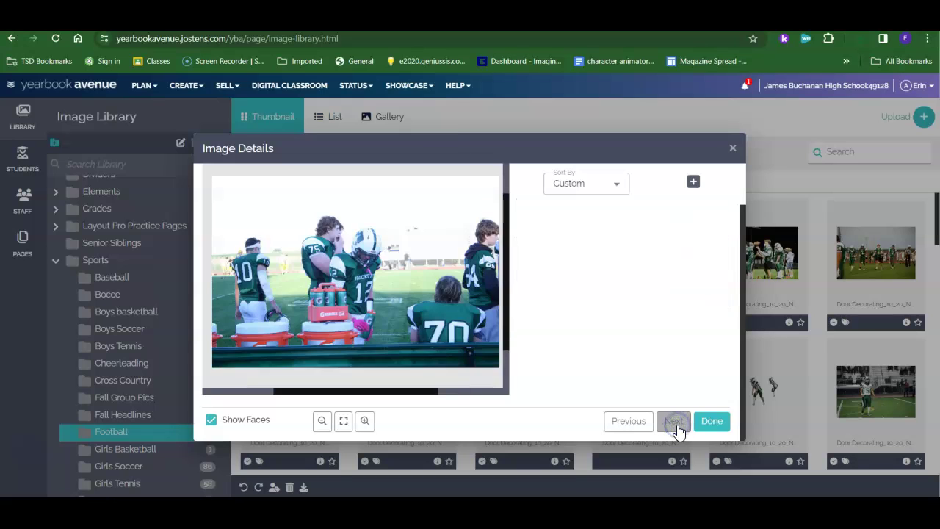
{"action": "left_click", "coordinate": [677, 431]}
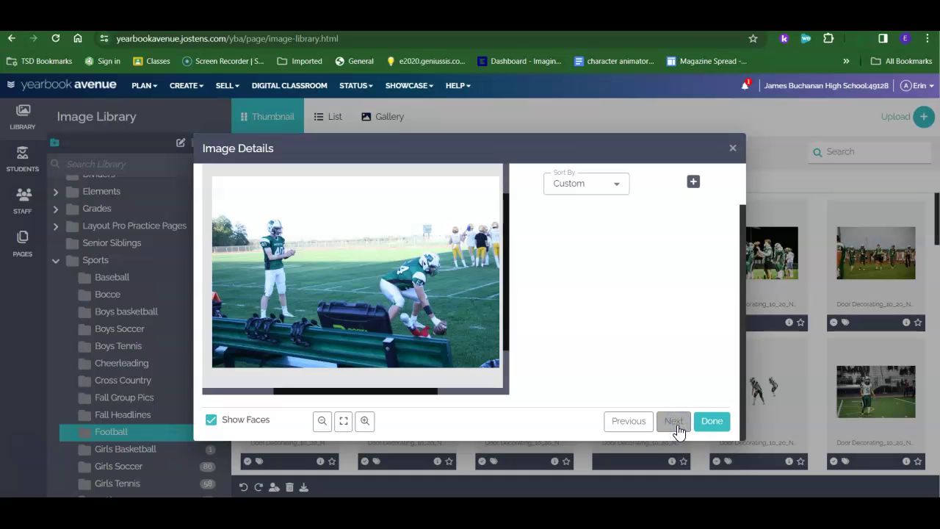
{"action": "left_click", "coordinate": [677, 430]}
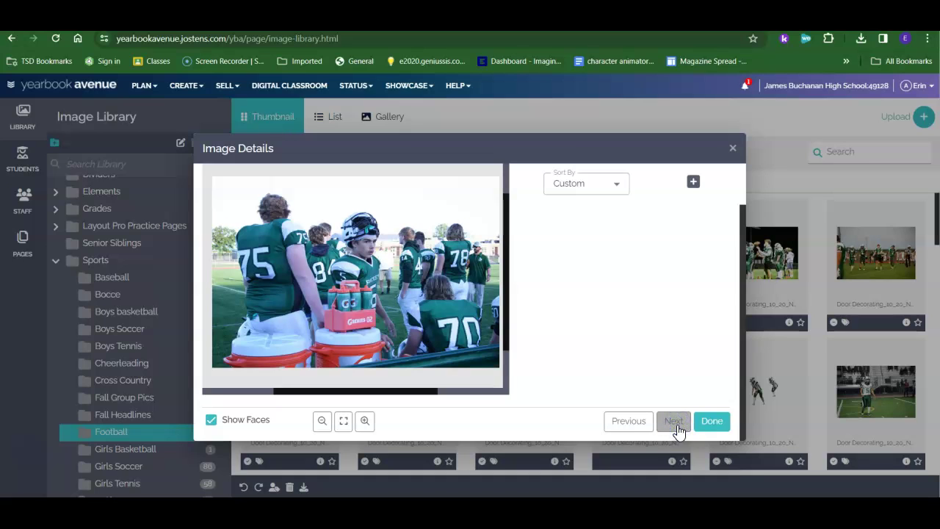
{"action": "left_click", "coordinate": [677, 431]}
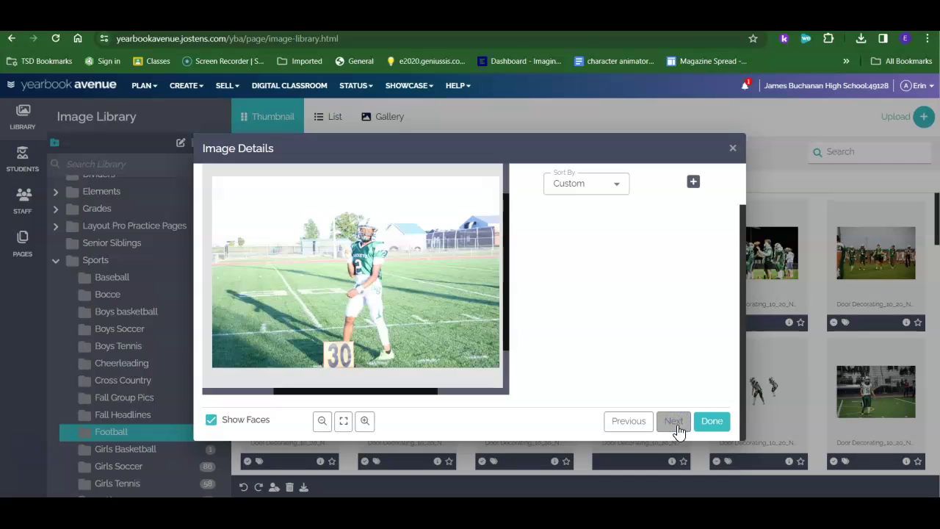
{"action": "left_click", "coordinate": [677, 430]}
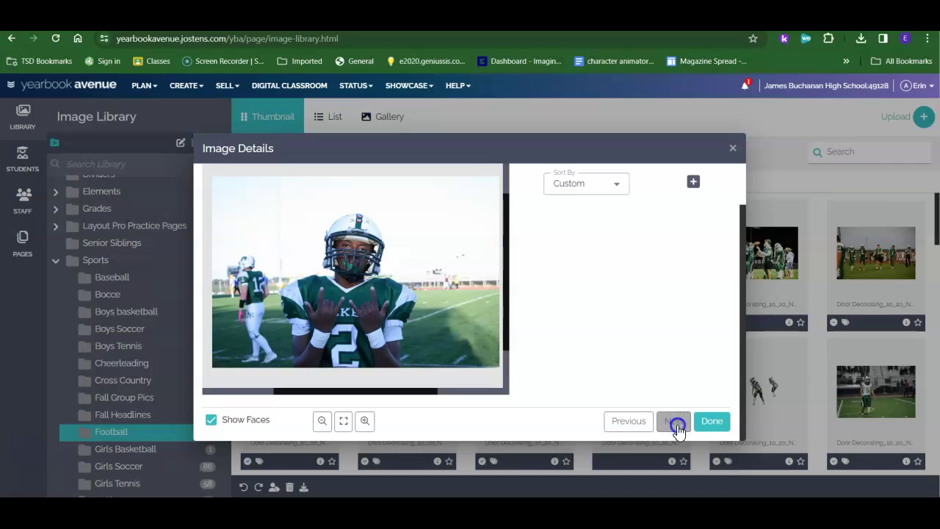
{"action": "left_click", "coordinate": [677, 431]}
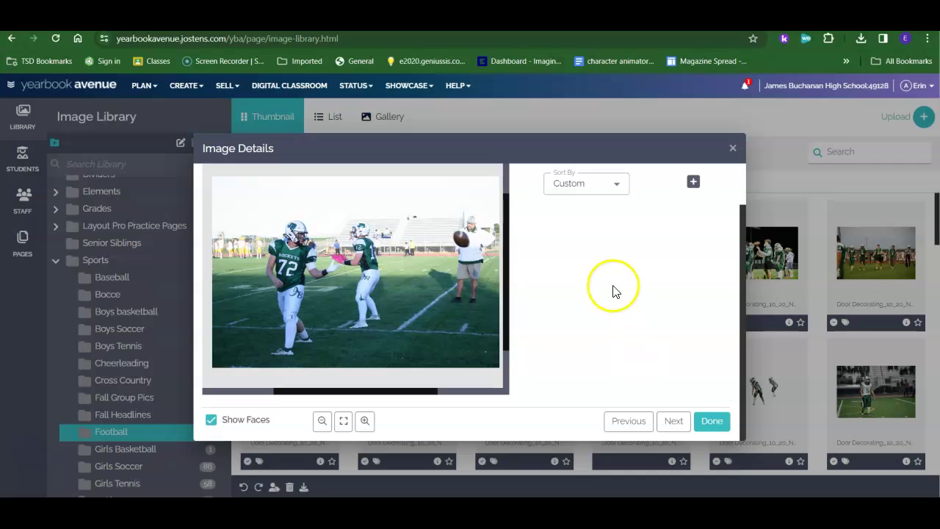
Advance to IMG_0883 - Copy.JPG and view its details: 3888px x 2592px, 3,913.805KB, no pages
{"action": "scroll", "coordinate": [616, 291], "scroll_direction": "up", "scroll_amount": 1}
{"action": "scroll", "coordinate": [423, 310], "scroll_direction": "down", "scroll_amount": 1}
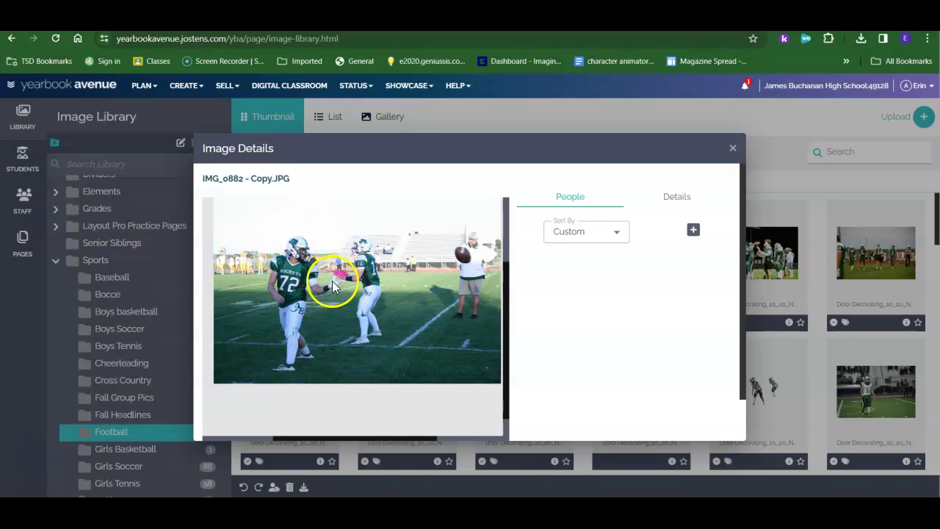
{"action": "scroll", "coordinate": [579, 386], "scroll_direction": "down", "scroll_amount": 2}
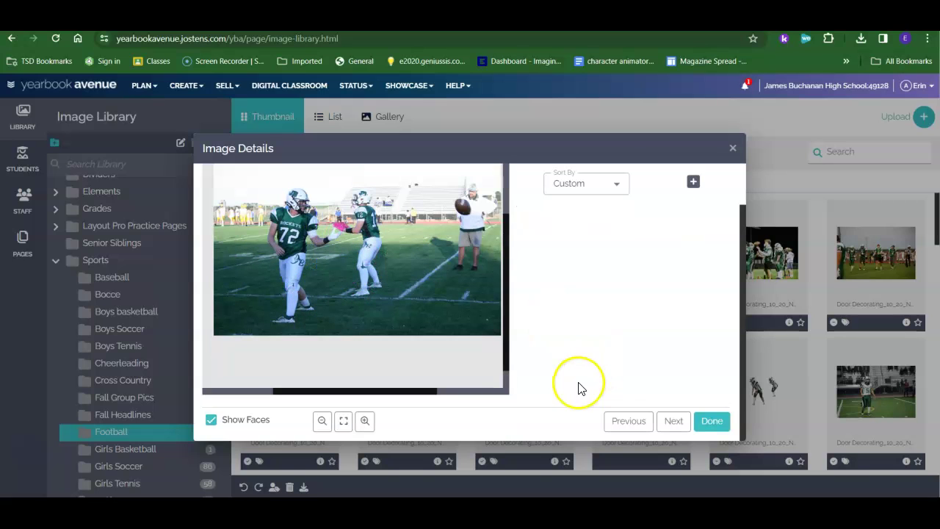
{"action": "left_click", "coordinate": [670, 422]}
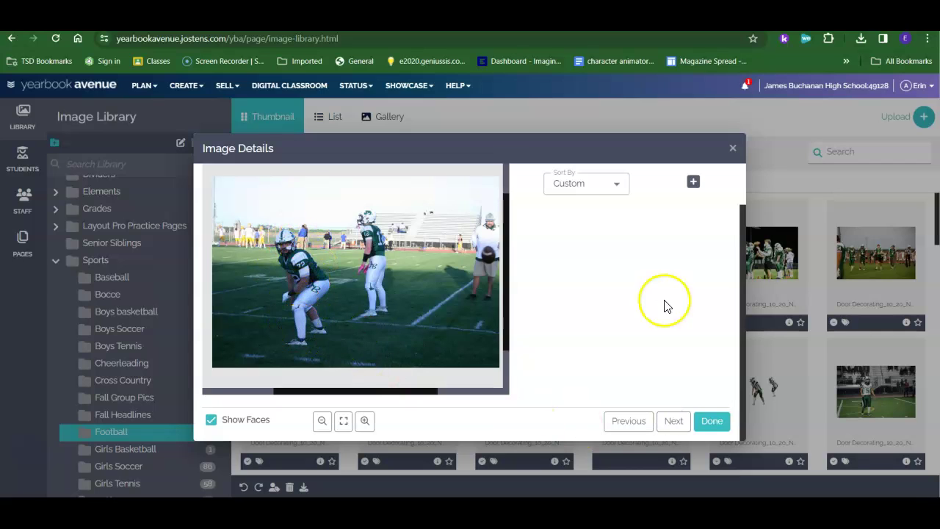
{"action": "scroll", "coordinate": [658, 279], "scroll_direction": "up", "scroll_amount": 1}
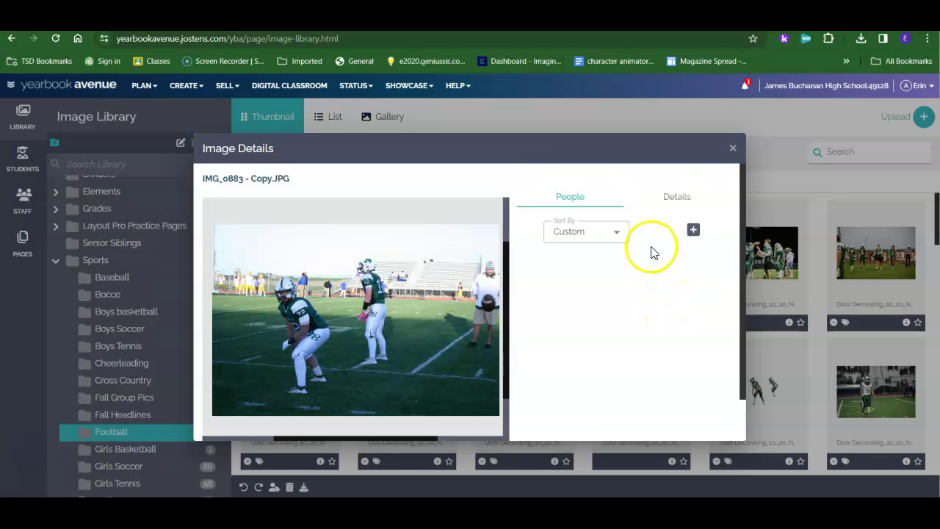
{"action": "left_click", "coordinate": [664, 198]}
{"action": "scroll", "coordinate": [650, 309], "scroll_direction": "down", "scroll_amount": 1}
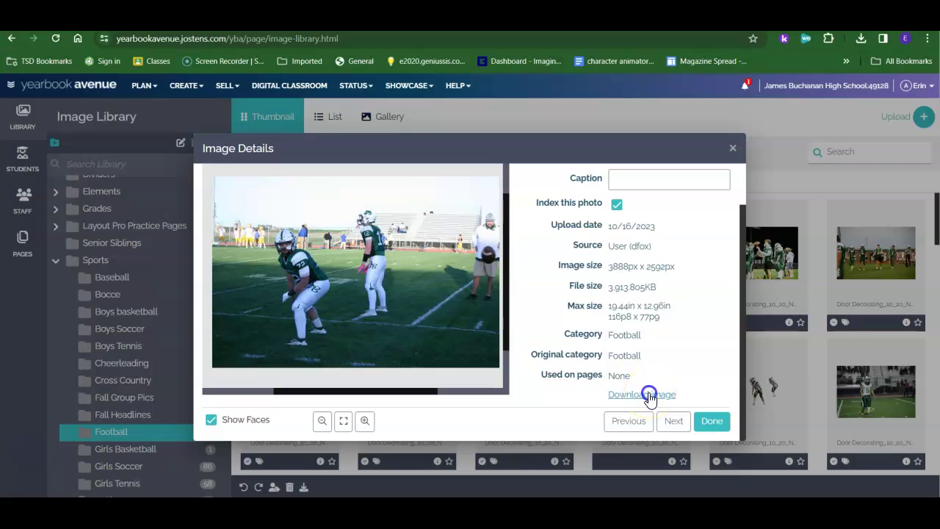
Download IMG_0883 - Copy.JPG and move on through the next football photos
{"action": "left_click", "coordinate": [650, 397]}
{"action": "left_click", "coordinate": [667, 428]}
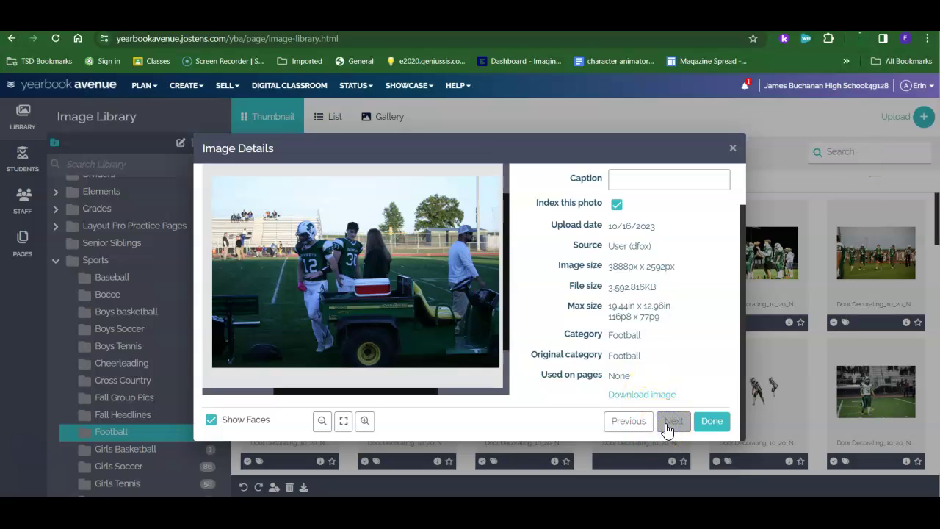
{"action": "left_click", "coordinate": [667, 428]}
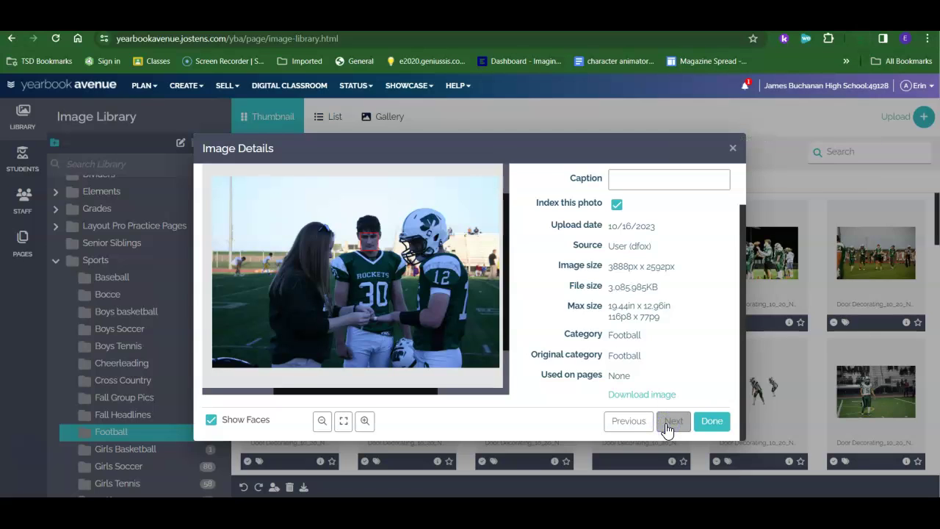
{"action": "left_click", "coordinate": [667, 428]}
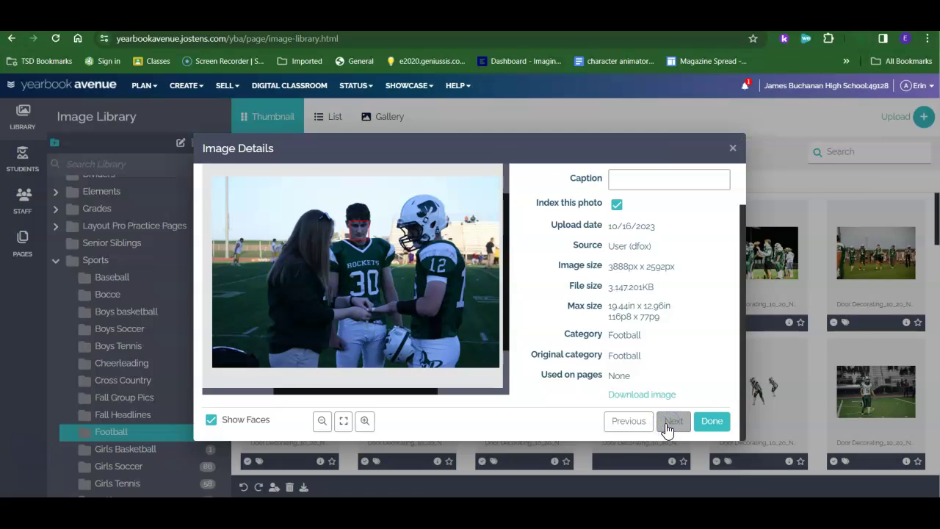
{"action": "left_click", "coordinate": [667, 427]}
{"action": "left_click", "coordinate": [667, 427]}
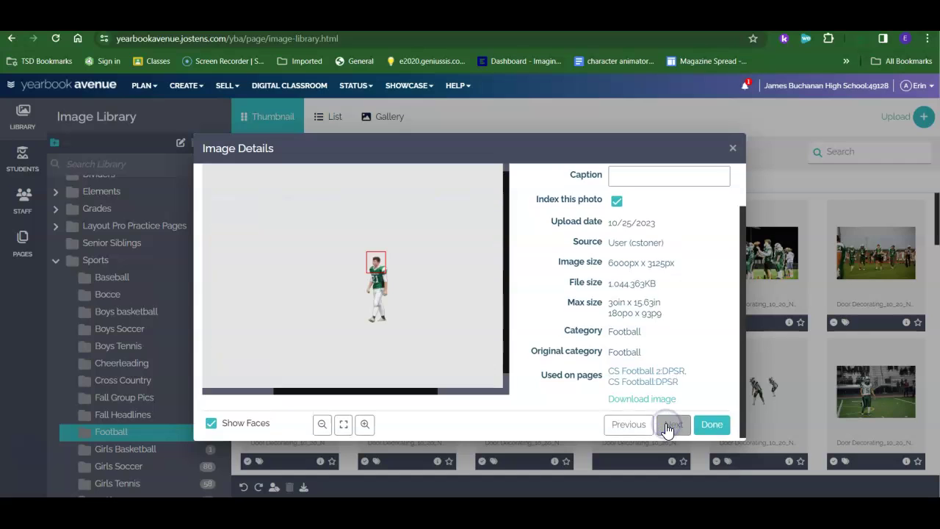
Page through the remaining football images, then close the Image Details viewer
{"action": "left_click", "coordinate": [667, 428]}
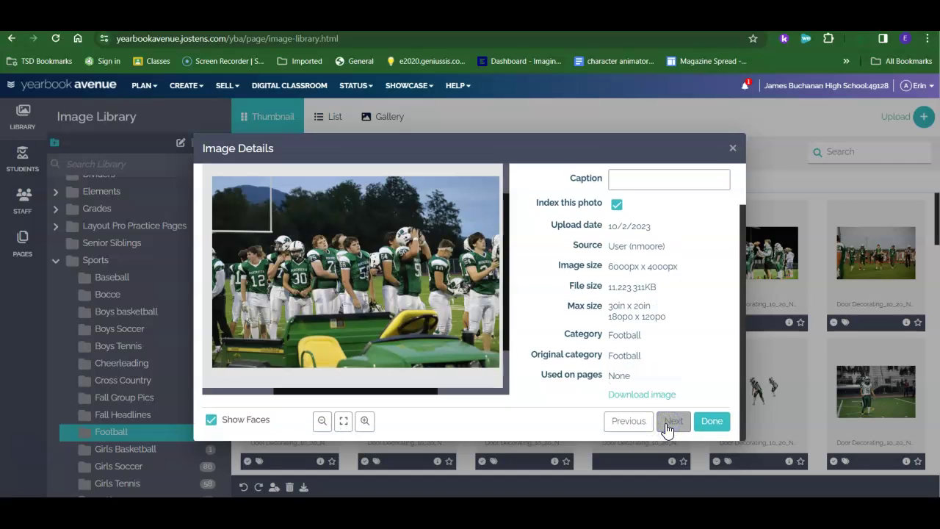
{"action": "left_click", "coordinate": [667, 428]}
{"action": "left_click", "coordinate": [667, 427]}
{"action": "left_click", "coordinate": [667, 428]}
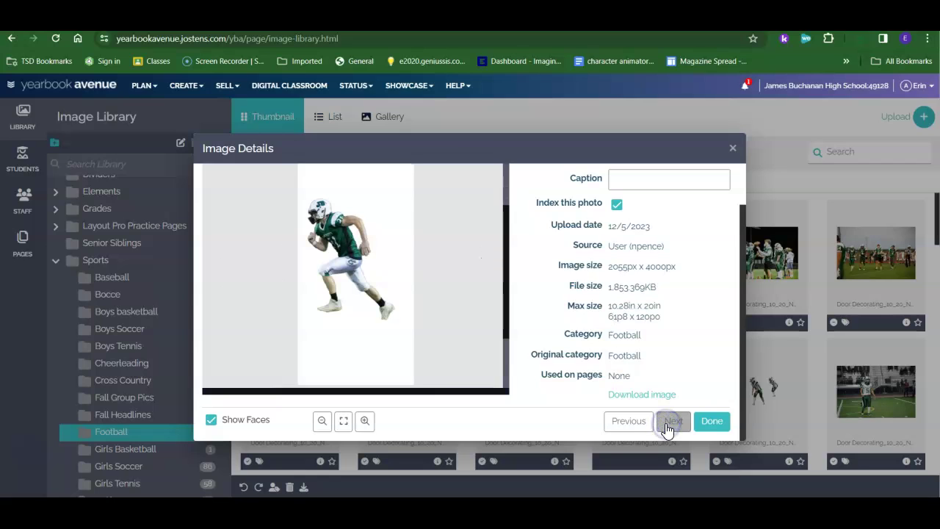
{"action": "left_click", "coordinate": [667, 427]}
{"action": "left_click", "coordinate": [667, 427]}
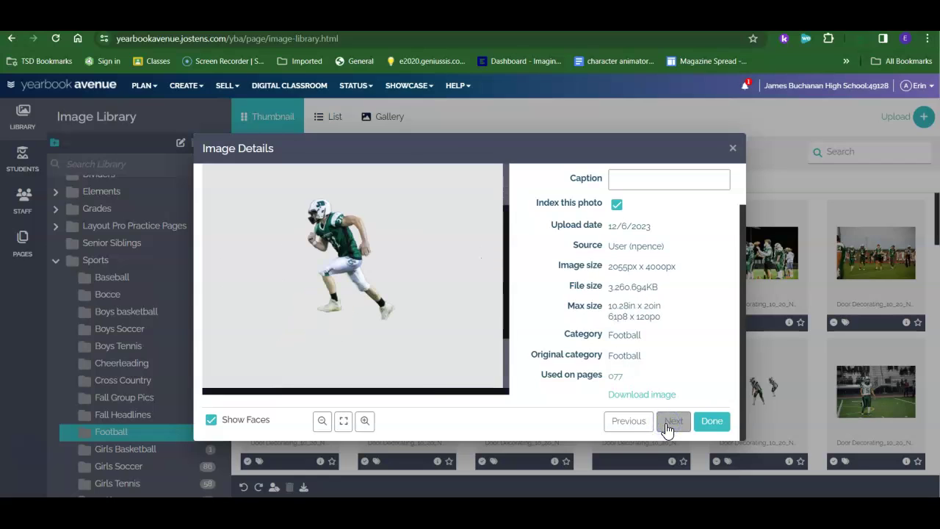
{"action": "left_click", "coordinate": [667, 428]}
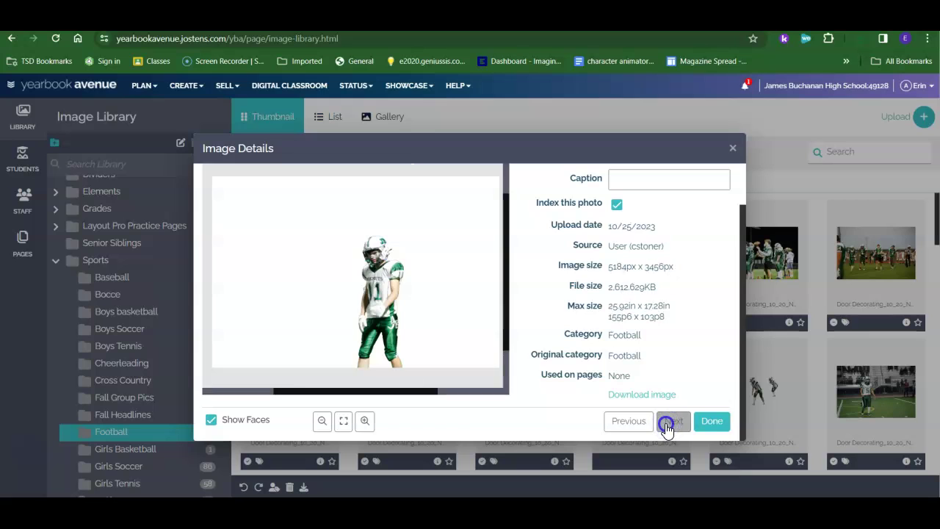
{"action": "left_click", "coordinate": [667, 427]}
{"action": "left_click", "coordinate": [667, 428]}
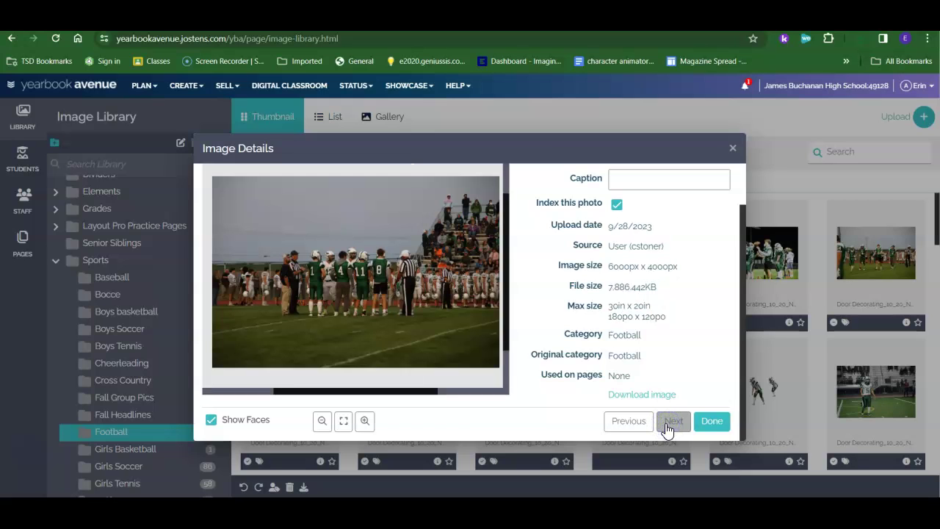
{"action": "left_click", "coordinate": [667, 427]}
{"action": "left_click", "coordinate": [667, 427]}
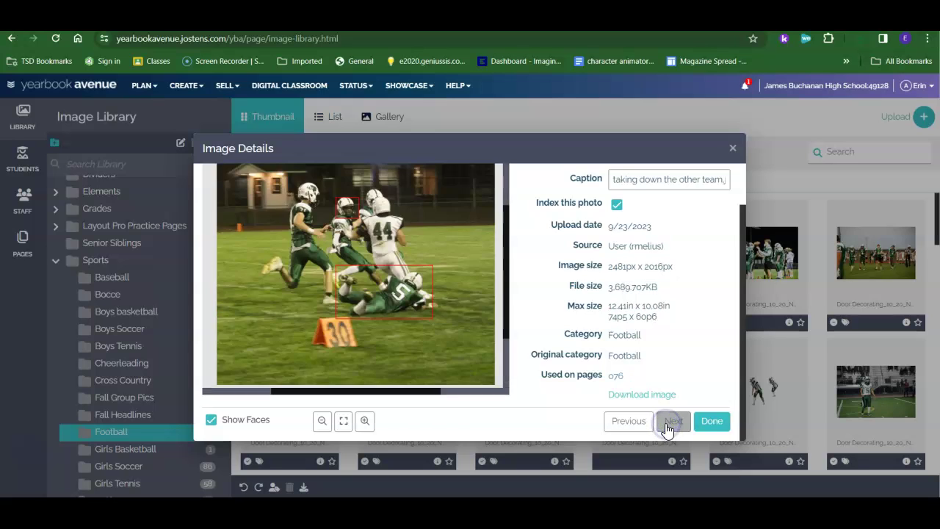
{"action": "left_click", "coordinate": [667, 428]}
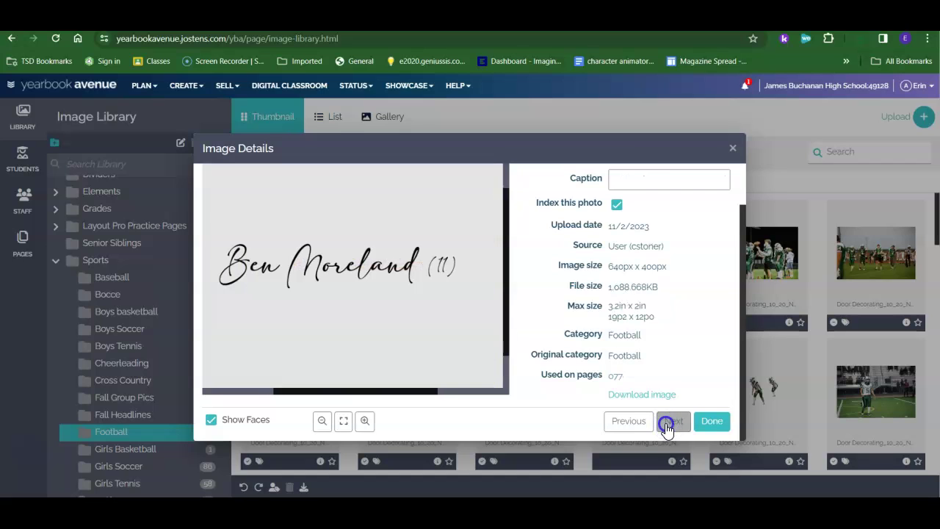
{"action": "left_click", "coordinate": [667, 427]}
{"action": "left_click", "coordinate": [667, 427]}
{"action": "left_click", "coordinate": [667, 428]}
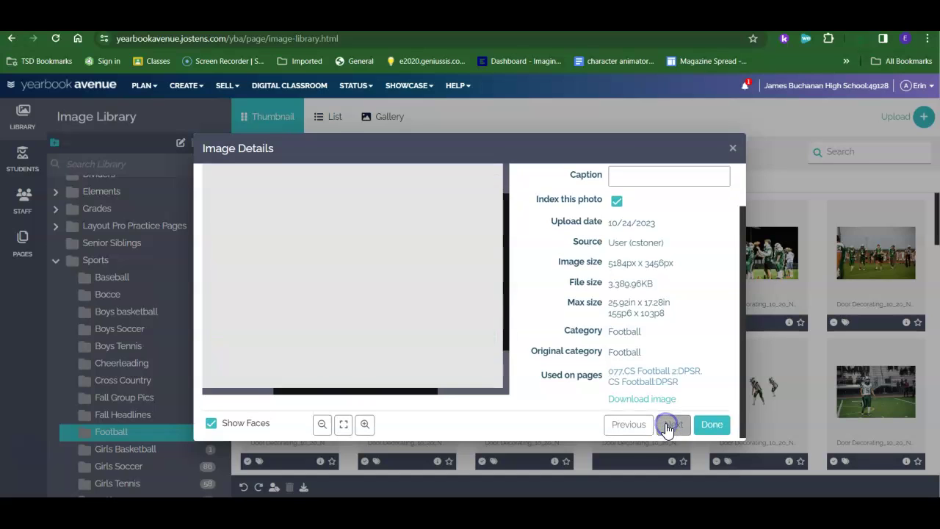
{"action": "left_click", "coordinate": [667, 427]}
{"action": "left_click", "coordinate": [667, 427]}
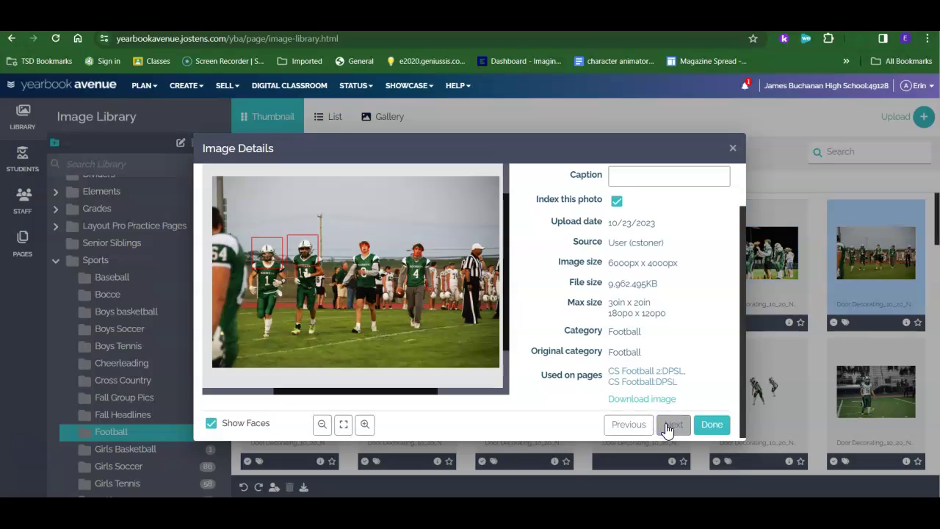
{"action": "left_click", "coordinate": [722, 147]}
{"action": "left_click", "coordinate": [732, 151]}
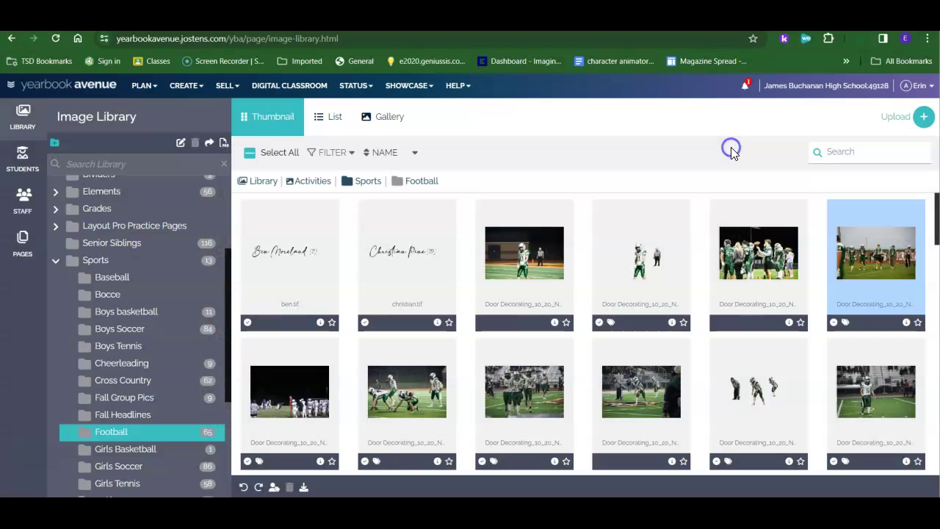
Switch to the Cross Country folder and filter Placement to Not On Pages
{"action": "left_click", "coordinate": [173, 385]}
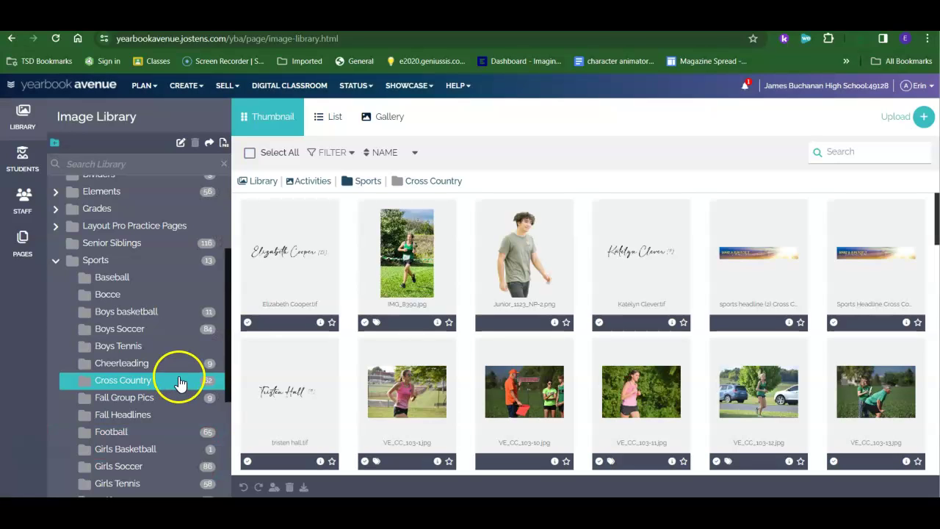
{"action": "left_click", "coordinate": [345, 159]}
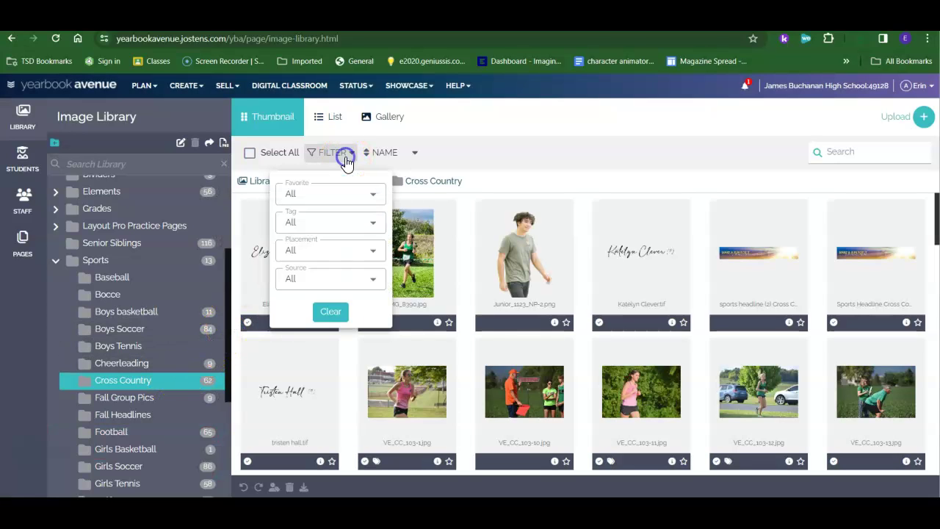
{"action": "left_click", "coordinate": [335, 252]}
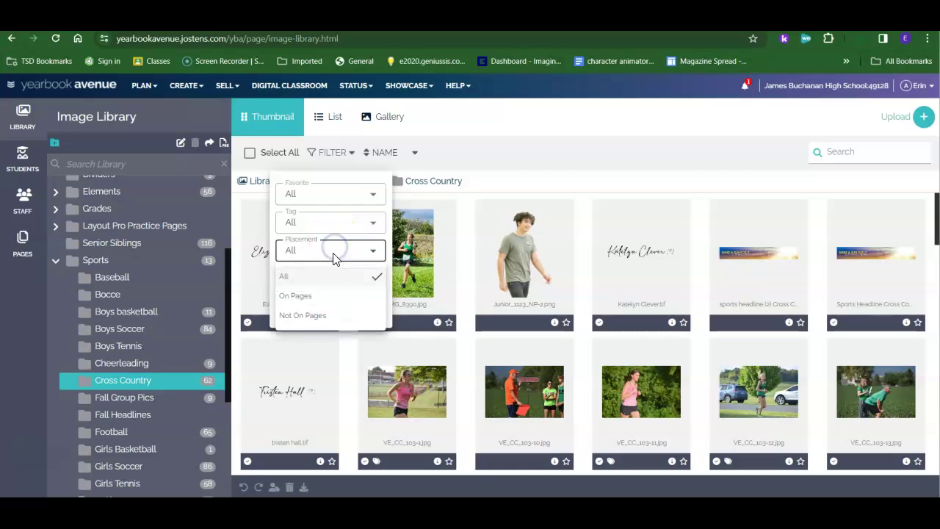
{"action": "left_click", "coordinate": [316, 316]}
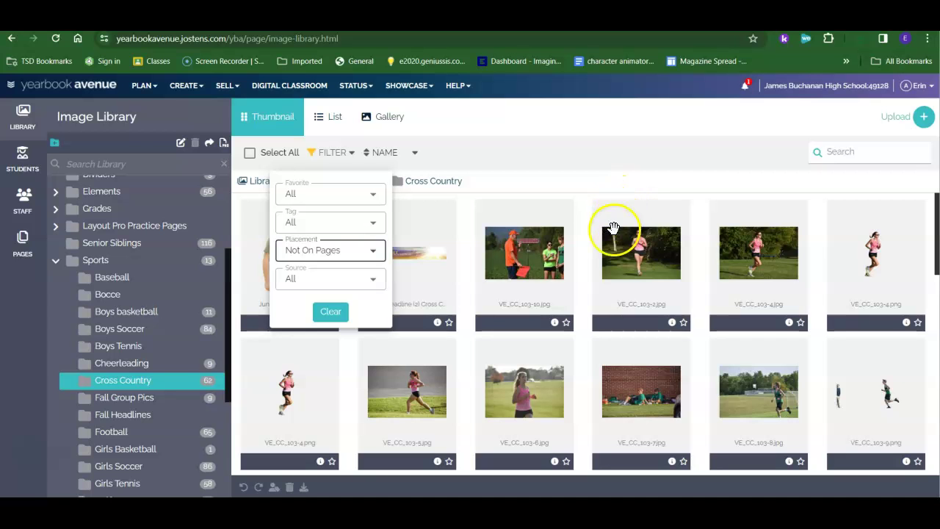
Open VE_CC_103-10.jpg details and page forward to the group-of-runners photo
{"action": "double_click", "coordinate": [542, 259]}
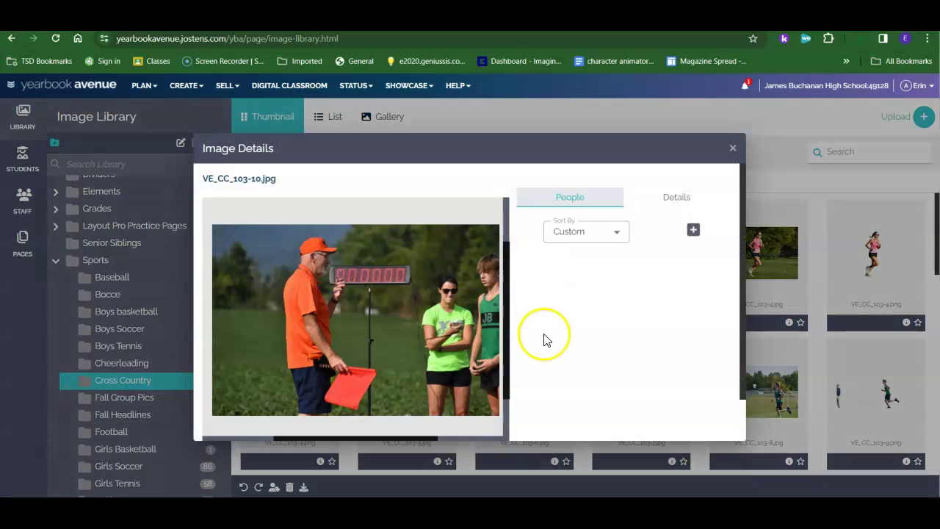
{"action": "scroll", "coordinate": [562, 338], "scroll_direction": "down", "scroll_amount": 1}
{"action": "left_click", "coordinate": [674, 424]}
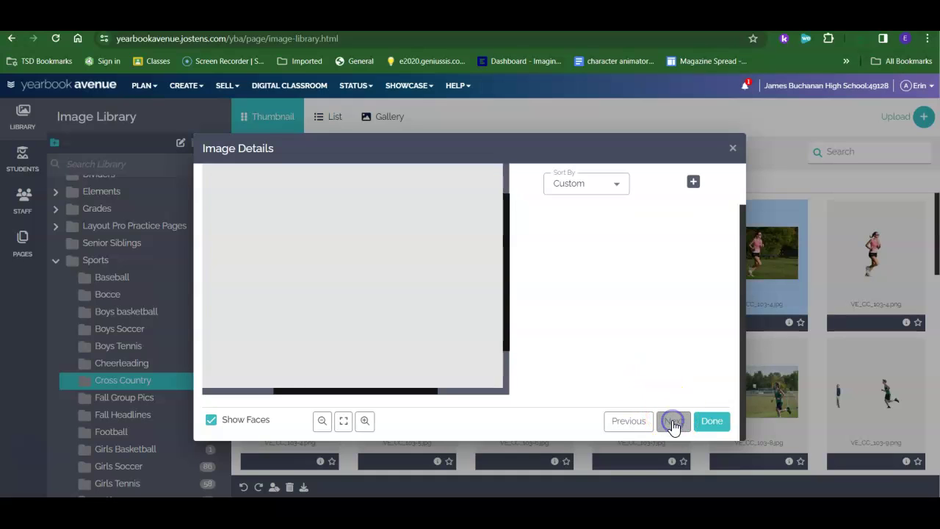
{"action": "left_click", "coordinate": [673, 424]}
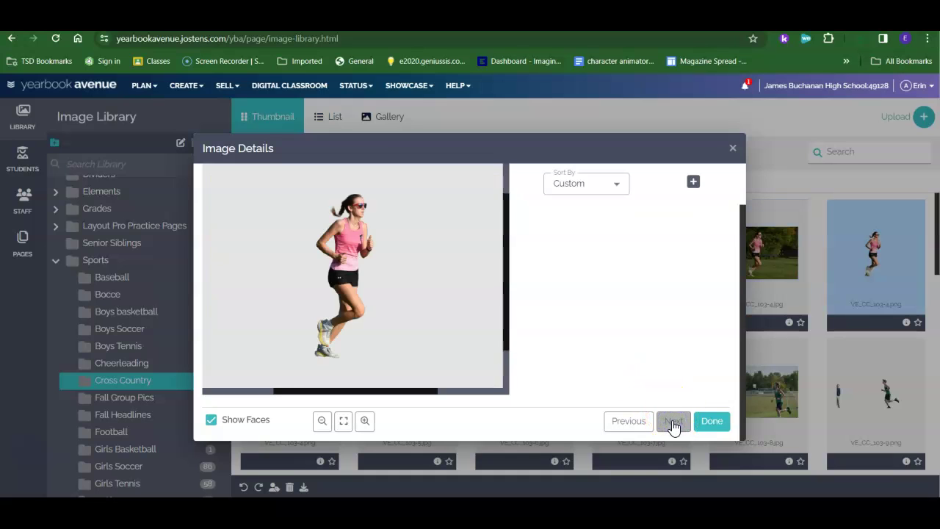
{"action": "left_click", "coordinate": [673, 423]}
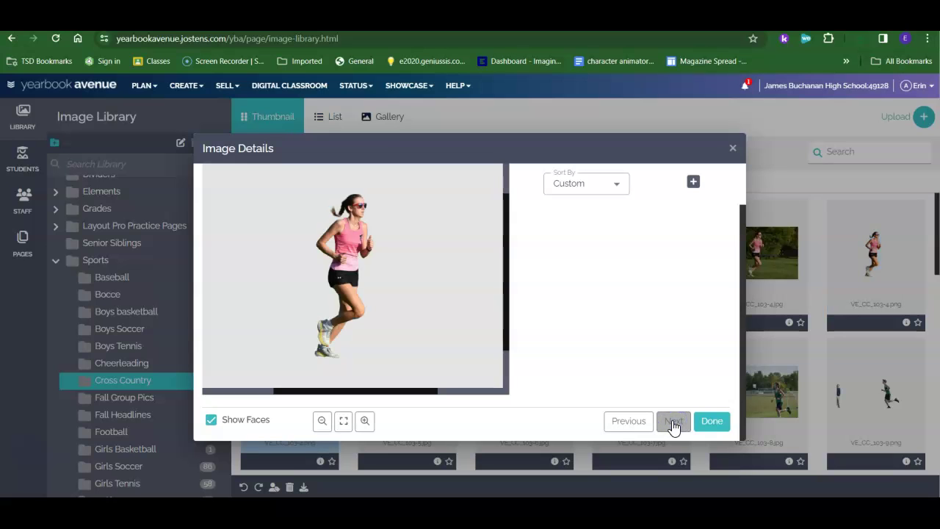
{"action": "left_click", "coordinate": [673, 424]}
{"action": "left_click", "coordinate": [674, 424]}
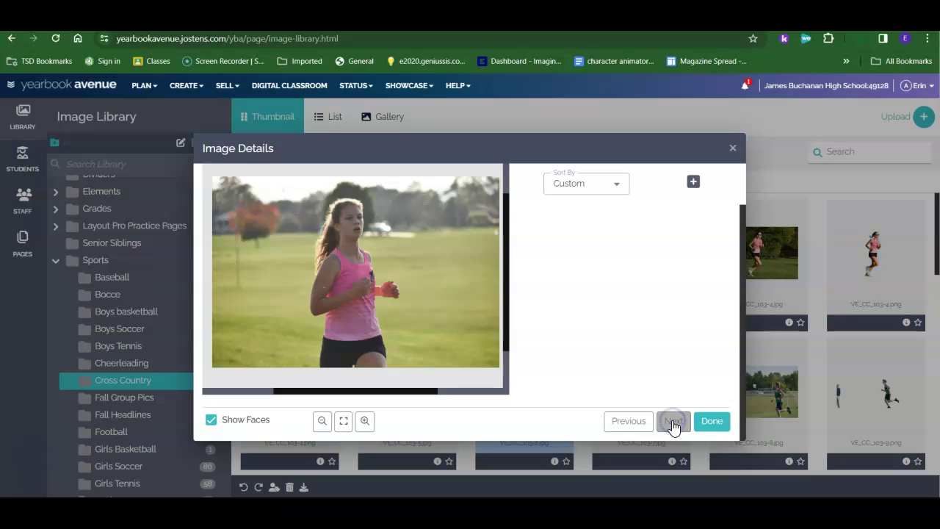
{"action": "left_click", "coordinate": [674, 424]}
{"action": "left_click", "coordinate": [674, 424]}
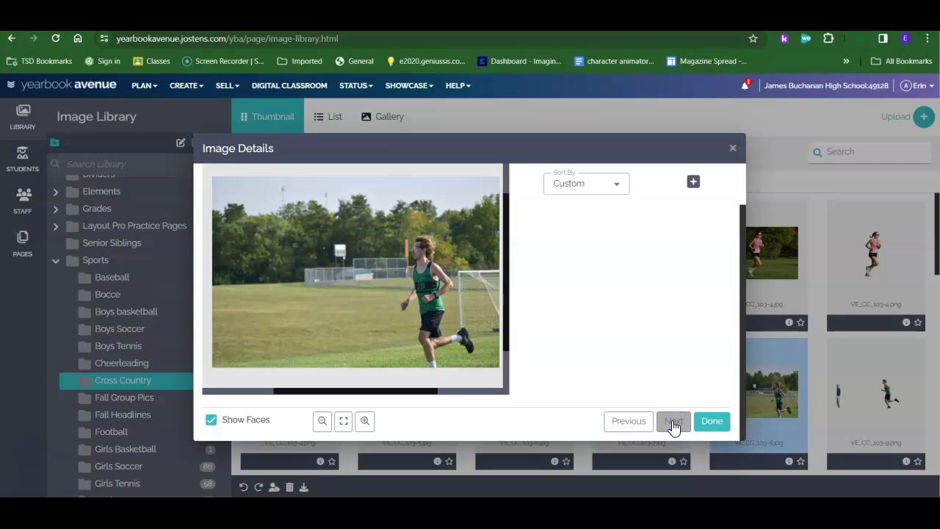
{"action": "left_click", "coordinate": [674, 424]}
{"action": "left_click", "coordinate": [674, 424]}
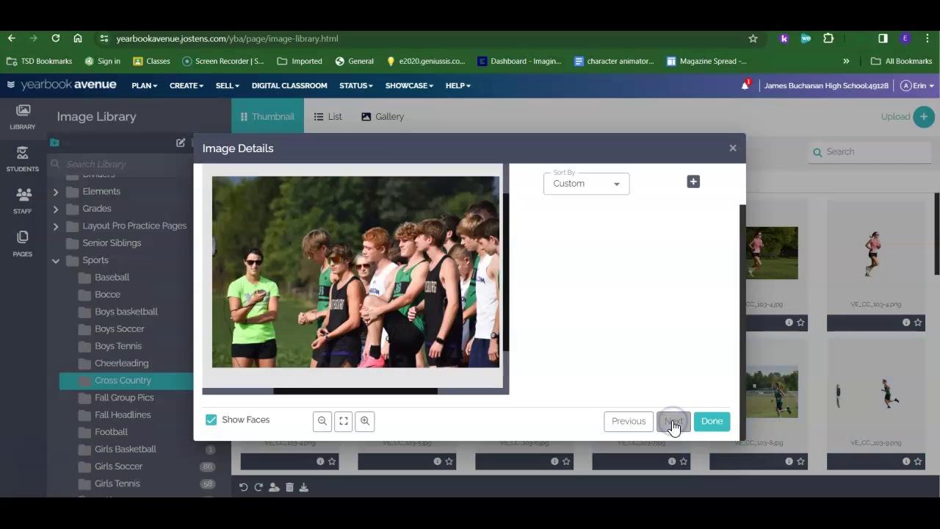
Go back to VE_CC_103-8.jpg and view its details: 2048px x 1365px, 553.414KB
{"action": "left_click", "coordinate": [635, 421]}
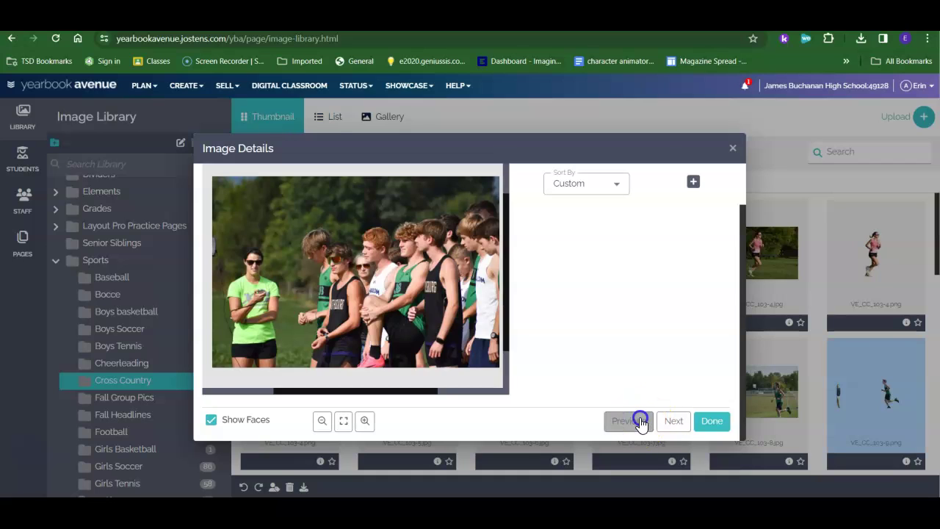
{"action": "left_click", "coordinate": [640, 421]}
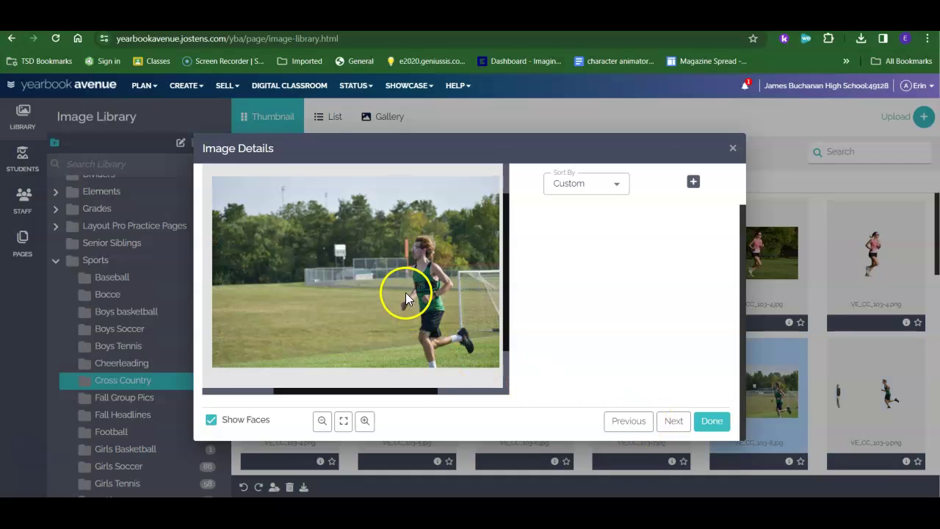
{"action": "scroll", "coordinate": [430, 299], "scroll_direction": "down", "scroll_amount": 1}
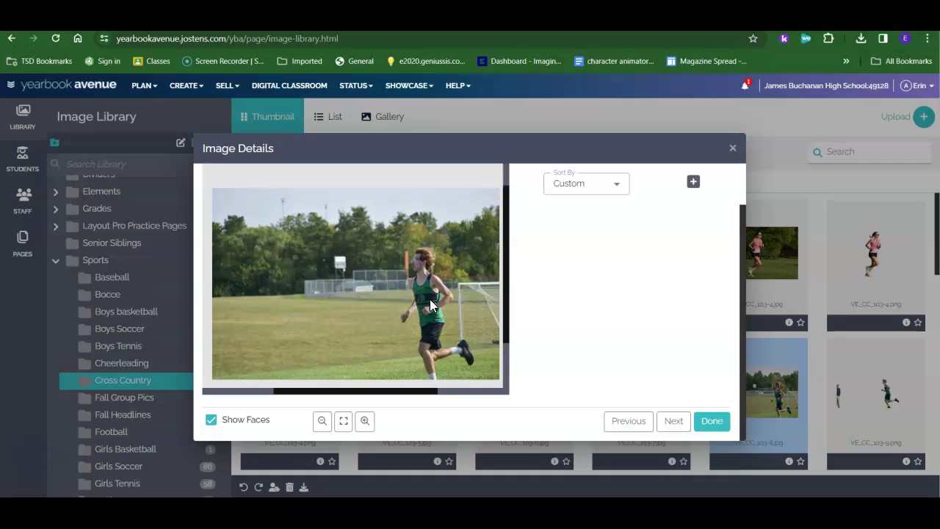
{"action": "left_click_drag", "start_coordinate": [504, 300], "coordinate": [628, 292]}
{"action": "scroll", "coordinate": [628, 292], "scroll_direction": "up", "scroll_amount": 3}
{"action": "left_click", "coordinate": [673, 197]}
{"action": "scroll", "coordinate": [623, 309], "scroll_direction": "down", "scroll_amount": 1}
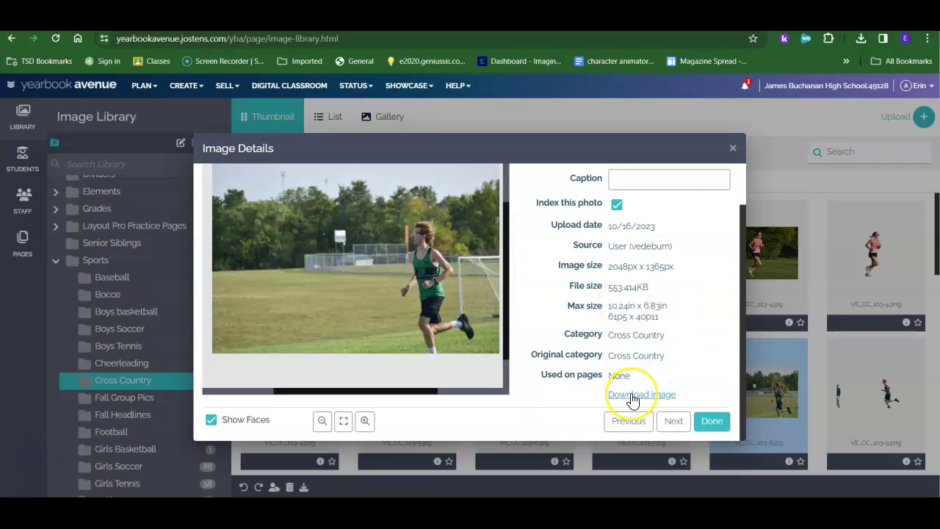
Download the runner-on-field photo, then browse forward through the cross country photos
{"action": "left_click", "coordinate": [629, 398]}
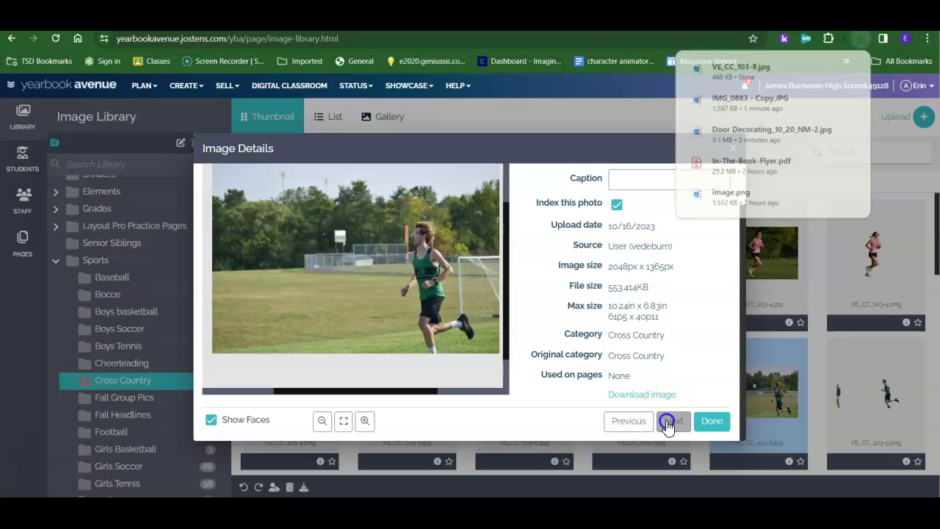
{"action": "left_click", "coordinate": [670, 422]}
{"action": "left_click", "coordinate": [668, 425]}
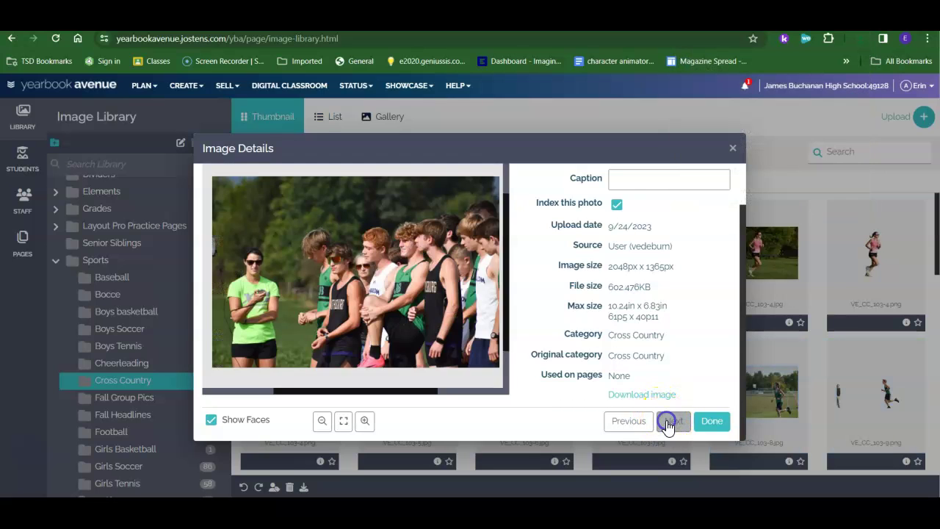
{"action": "left_click", "coordinate": [667, 424]}
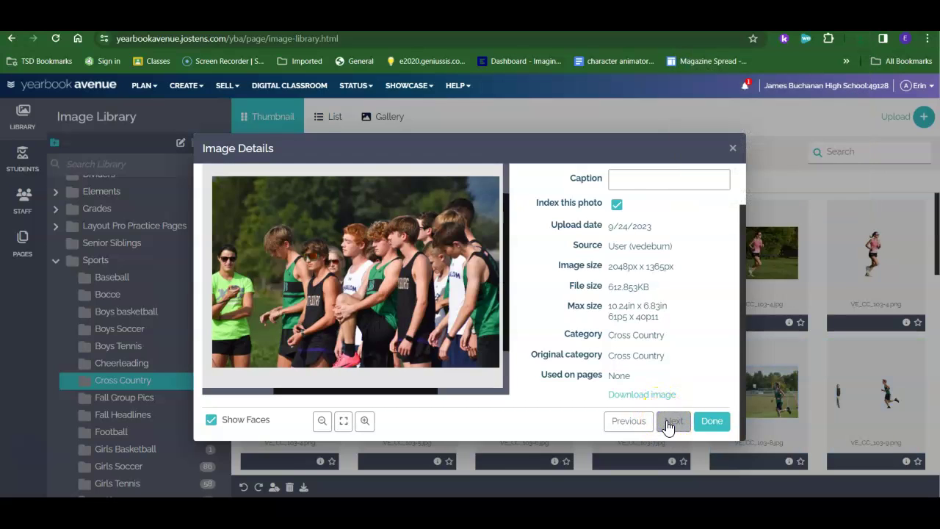
{"action": "left_click", "coordinate": [669, 424]}
{"action": "left_click", "coordinate": [667, 425]}
{"action": "left_click", "coordinate": [667, 425]}
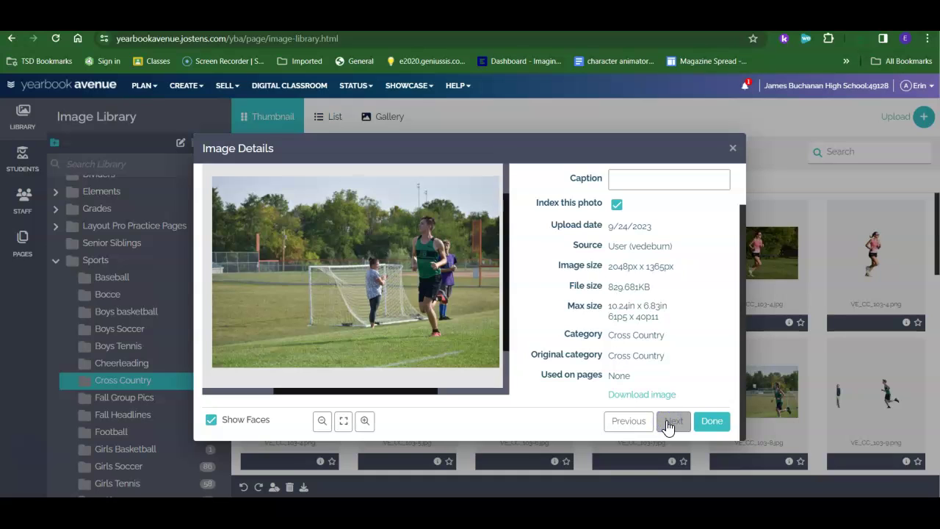
{"action": "left_click", "coordinate": [667, 425]}
{"action": "left_click", "coordinate": [667, 424]}
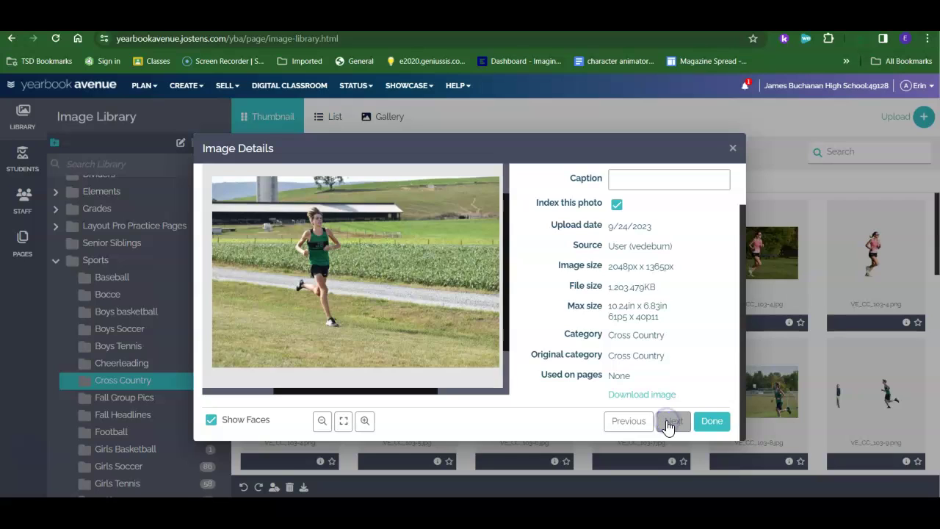
{"action": "left_click", "coordinate": [668, 424]}
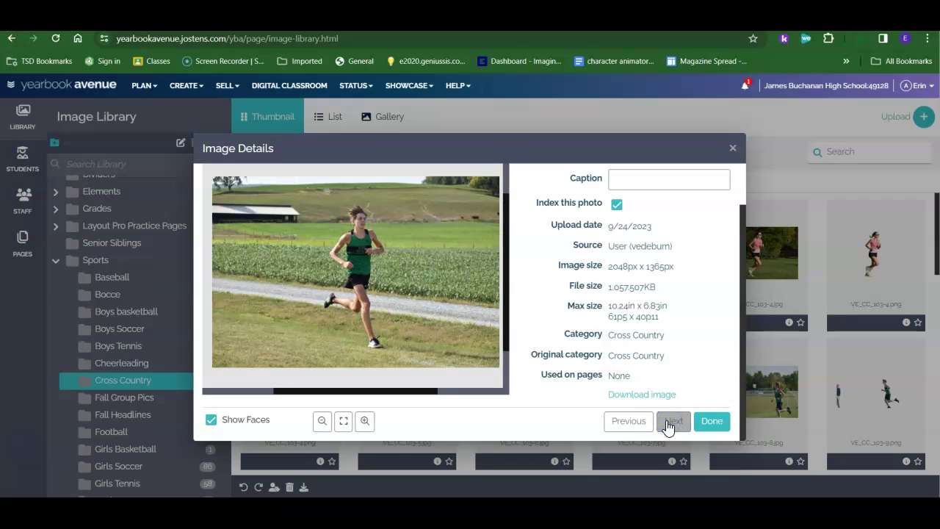
{"action": "left_click", "coordinate": [669, 424]}
{"action": "left_click", "coordinate": [667, 424]}
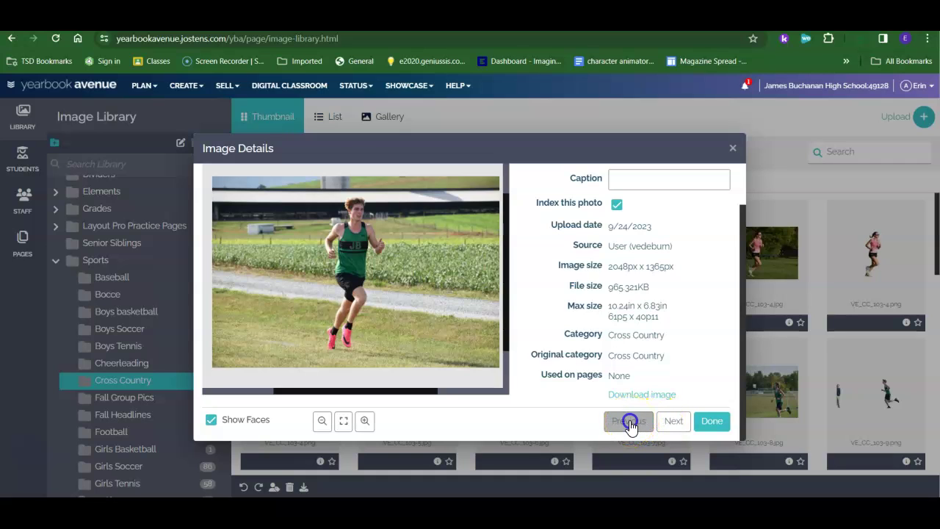
Page past the gym photos to the single runner close-up and download it
{"action": "left_click", "coordinate": [630, 425]}
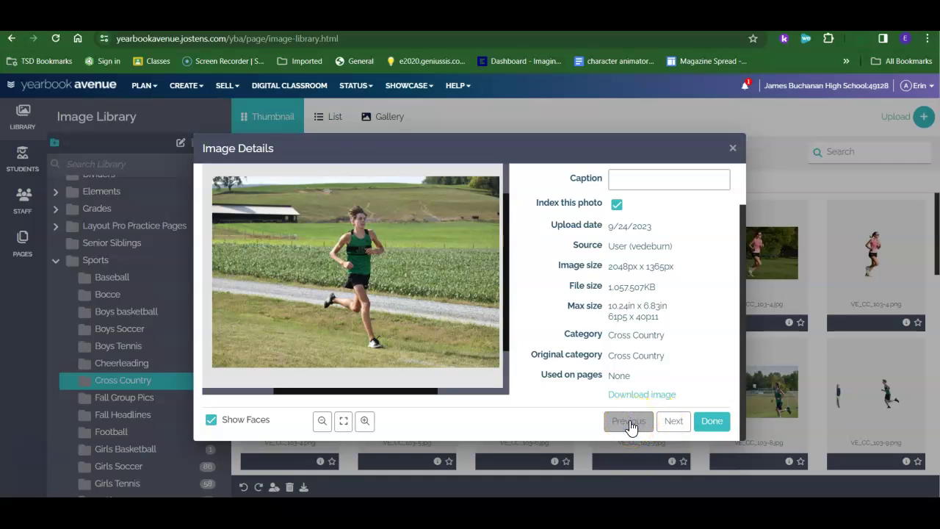
{"action": "left_click", "coordinate": [671, 423]}
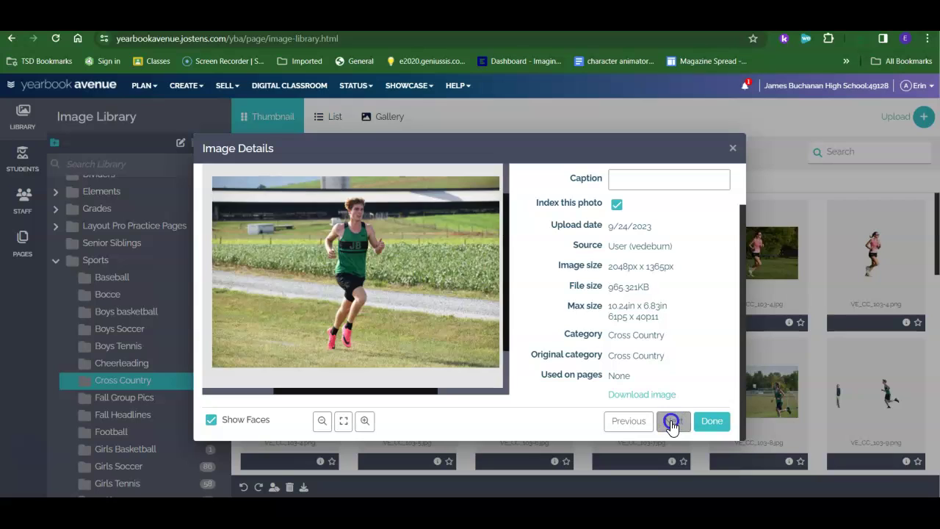
{"action": "left_click", "coordinate": [671, 423]}
{"action": "left_click", "coordinate": [672, 424]}
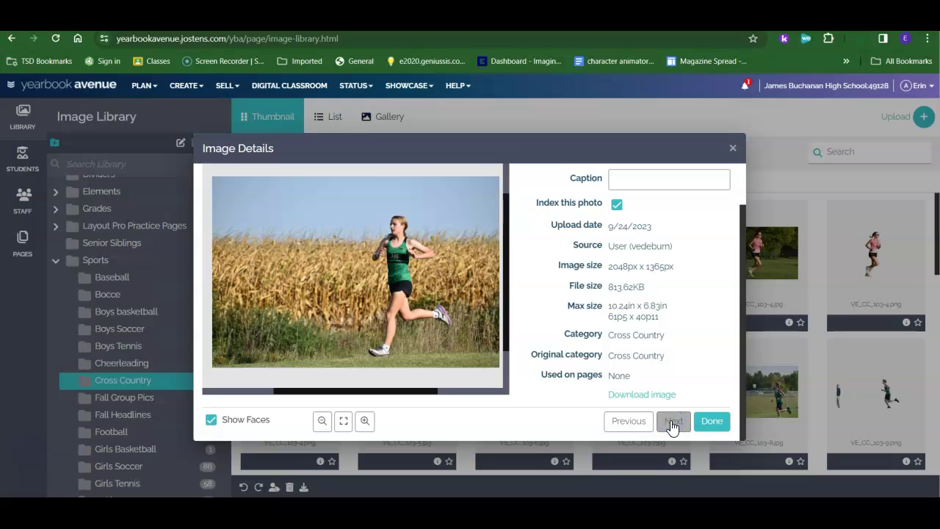
{"action": "left_click", "coordinate": [671, 423]}
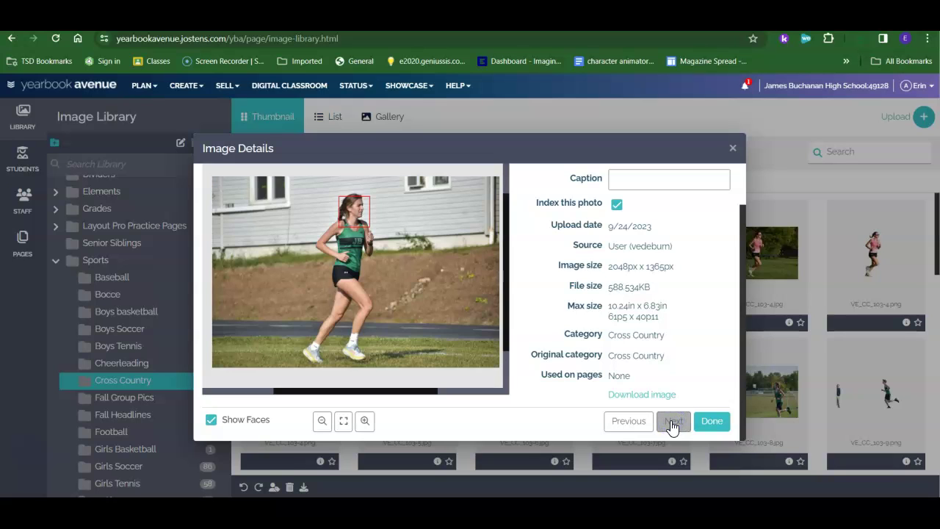
{"action": "left_click", "coordinate": [671, 424]}
{"action": "left_click", "coordinate": [671, 423]}
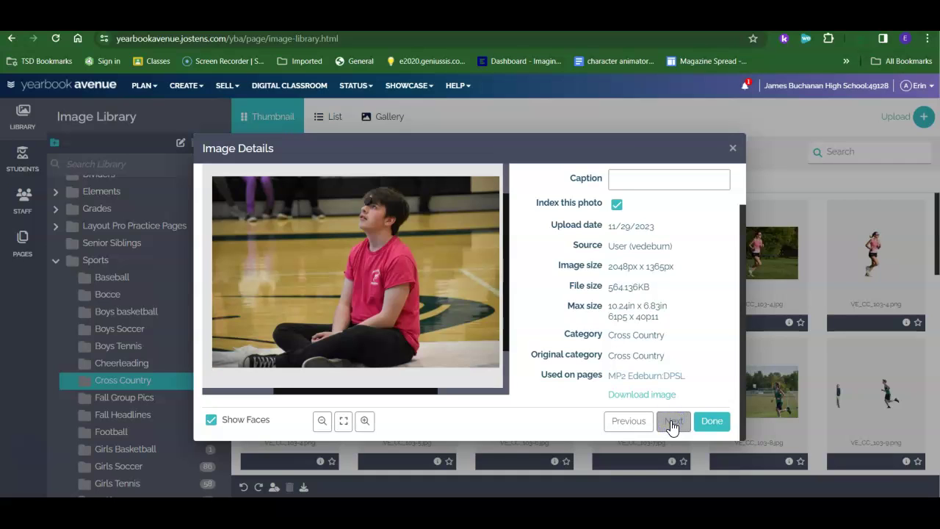
{"action": "left_click", "coordinate": [671, 423]}
{"action": "left_click", "coordinate": [671, 424]}
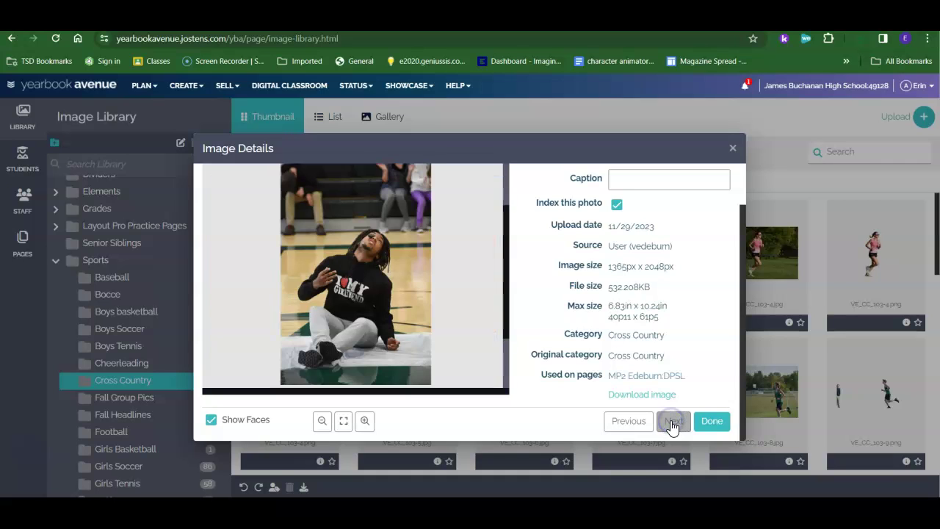
{"action": "left_click", "coordinate": [672, 424]}
{"action": "left_click", "coordinate": [671, 424]}
{"action": "left_click", "coordinate": [672, 424]}
{"action": "left_click", "coordinate": [672, 424]}
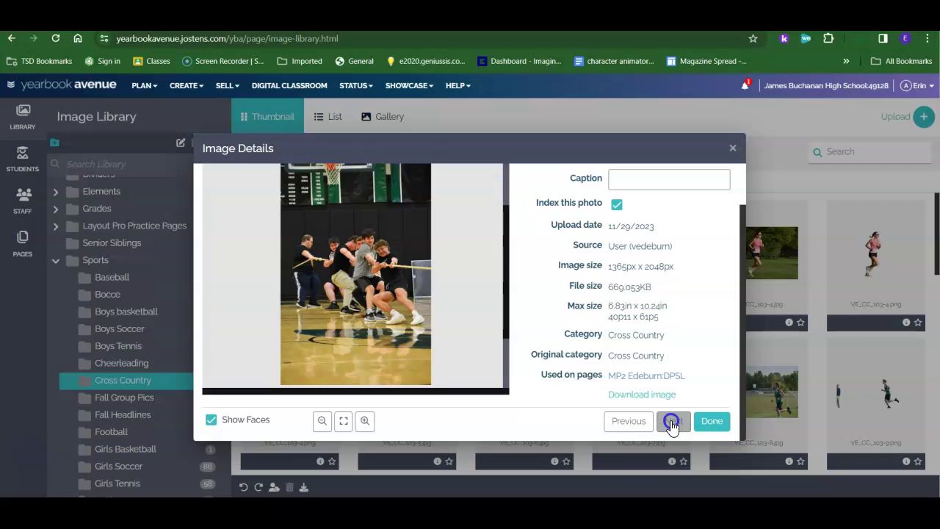
{"action": "left_click", "coordinate": [671, 424]}
{"action": "left_click", "coordinate": [671, 423]}
{"action": "left_click", "coordinate": [671, 424]}
{"action": "left_click", "coordinate": [671, 424]}
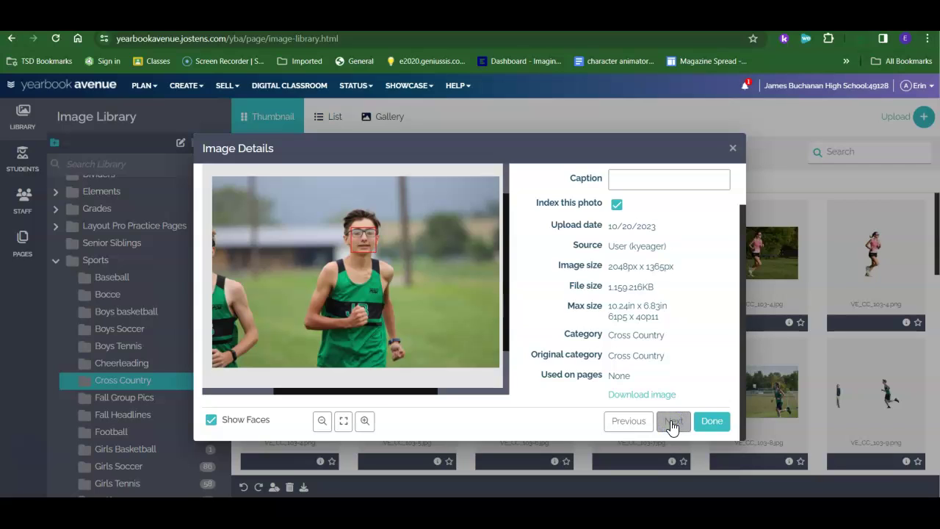
{"action": "left_click", "coordinate": [654, 397]}
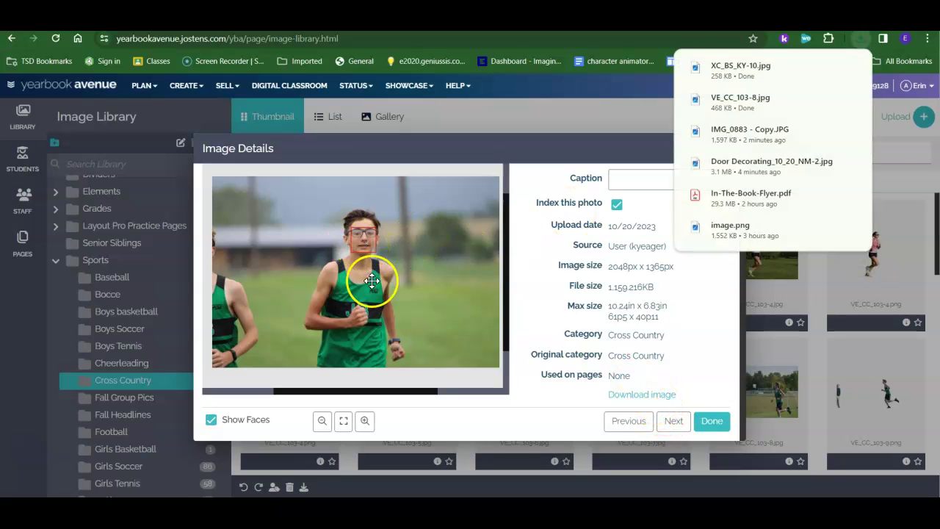
Page through the remaining cross country photos
{"action": "left_click", "coordinate": [670, 423]}
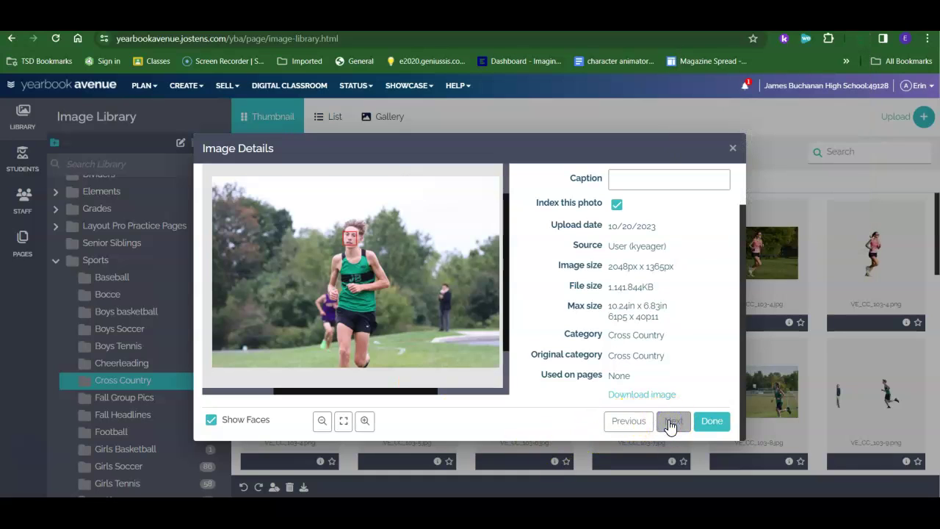
{"action": "left_click", "coordinate": [669, 424]}
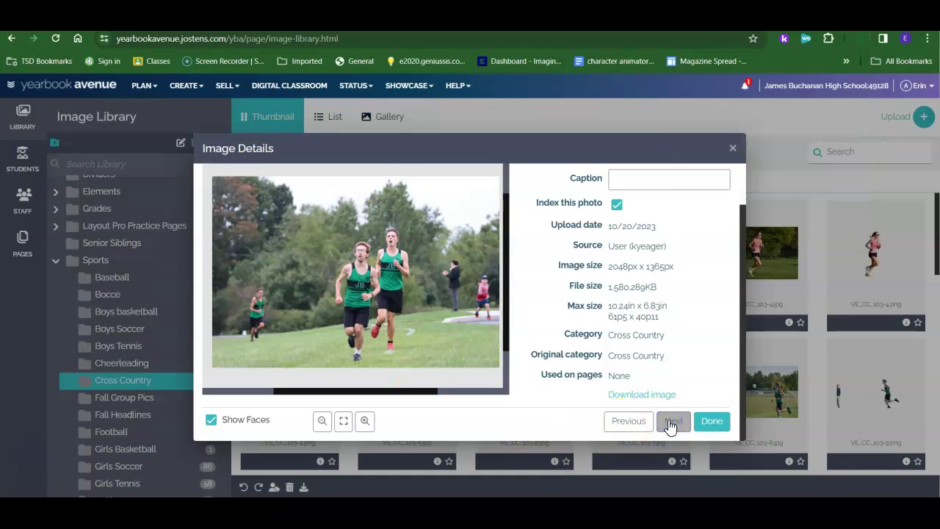
{"action": "left_click", "coordinate": [670, 424]}
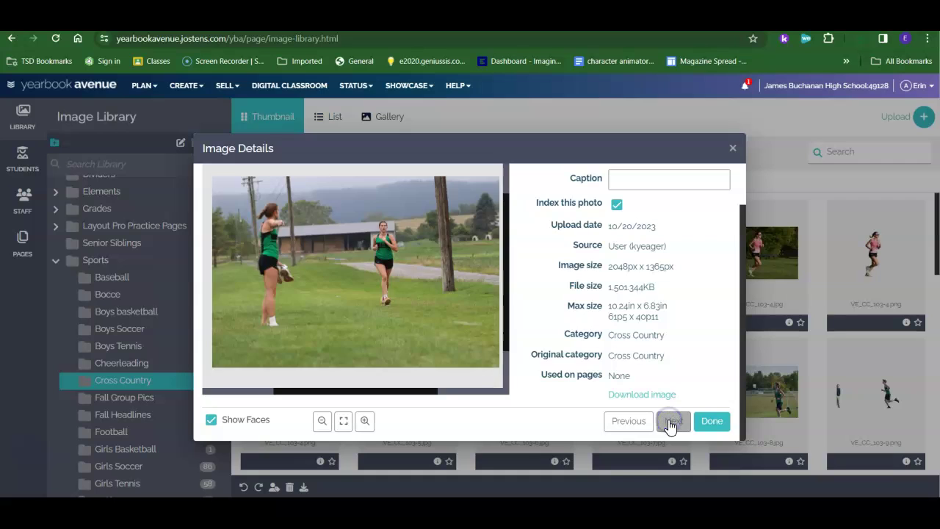
{"action": "left_click", "coordinate": [670, 424]}
{"action": "left_click", "coordinate": [670, 424]}
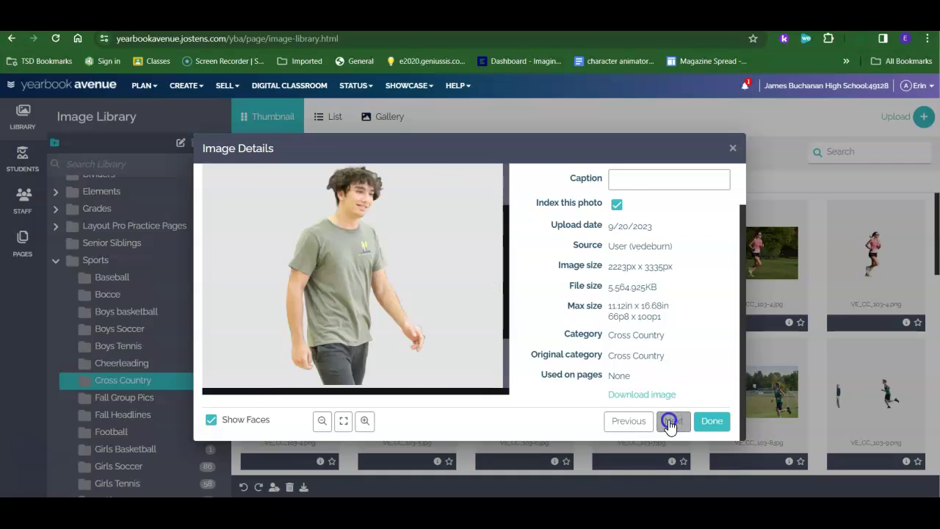
{"action": "left_click", "coordinate": [669, 424]}
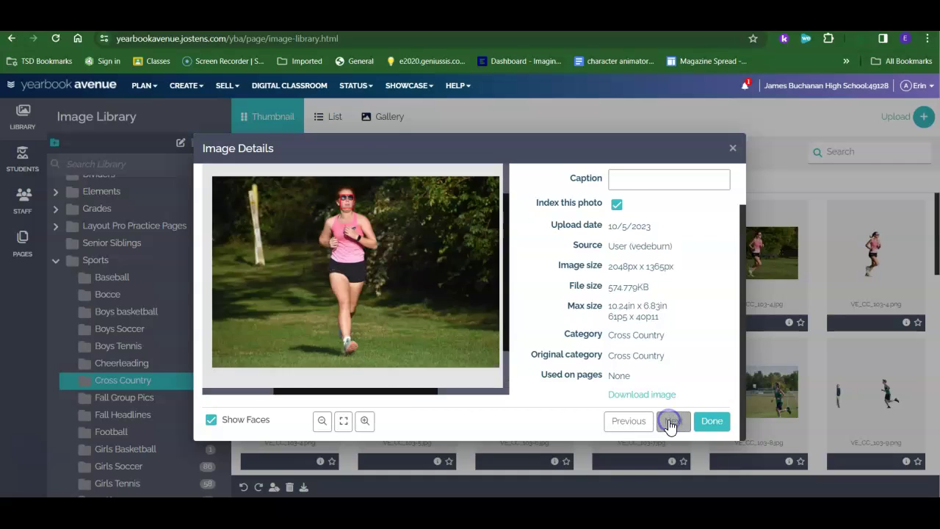
{"action": "left_click", "coordinate": [669, 424]}
{"action": "left_click", "coordinate": [672, 424]}
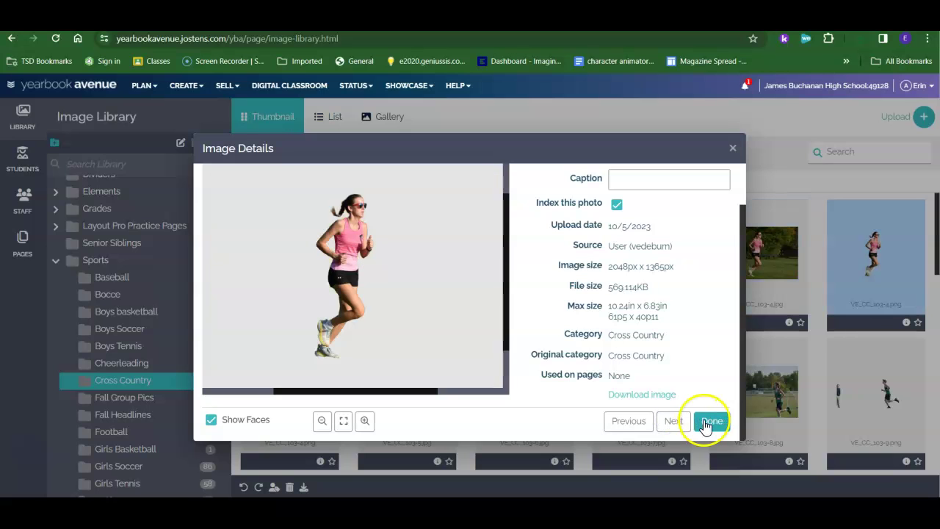
Switch to the Cheerleading folder and open the first cheerleading photo's details
{"action": "left_click", "coordinate": [709, 421]}
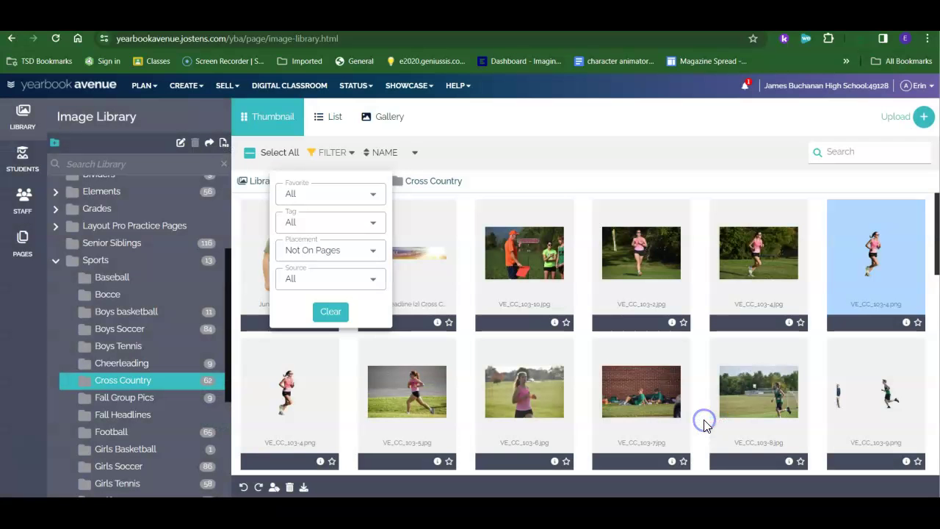
{"action": "left_click", "coordinate": [123, 364]}
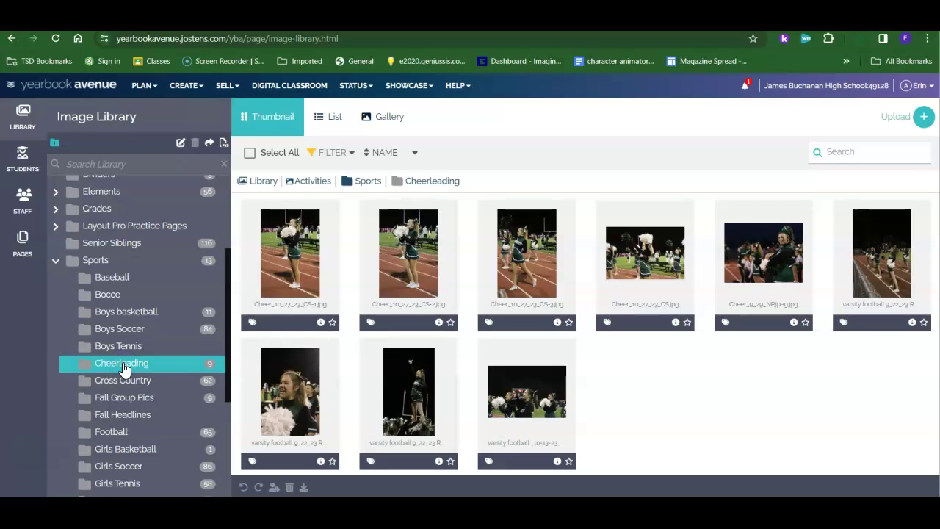
{"action": "left_click", "coordinate": [332, 154]}
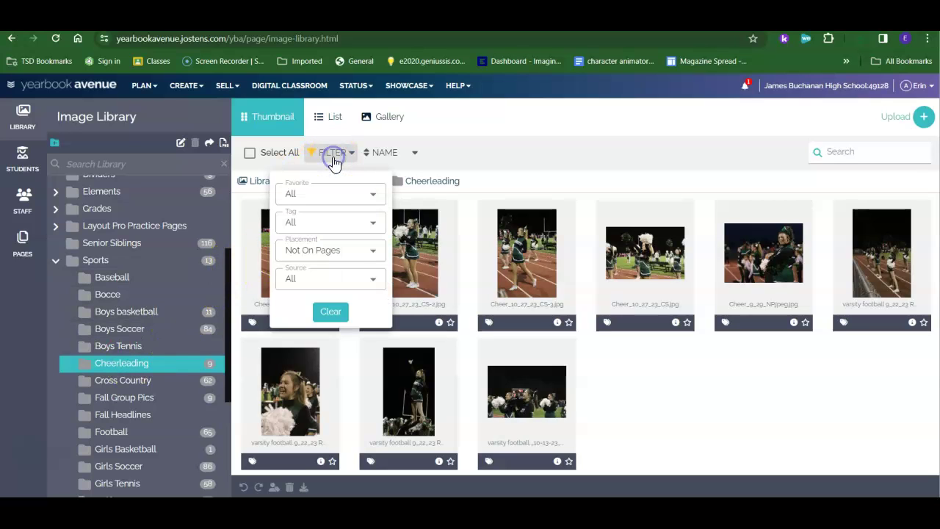
{"action": "left_click", "coordinate": [262, 285]}
{"action": "double_click", "coordinate": [261, 287]}
{"action": "scroll", "coordinate": [639, 371], "scroll_direction": "down", "scroll_amount": 1}
Step through the cheerleading photos until reaching the one chosen for download
{"action": "left_click", "coordinate": [666, 423]}
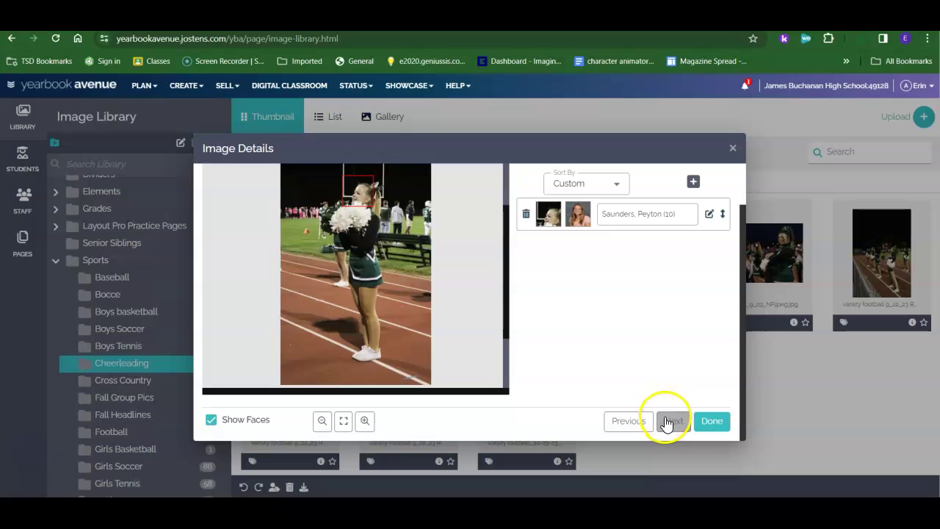
{"action": "left_click", "coordinate": [666, 424]}
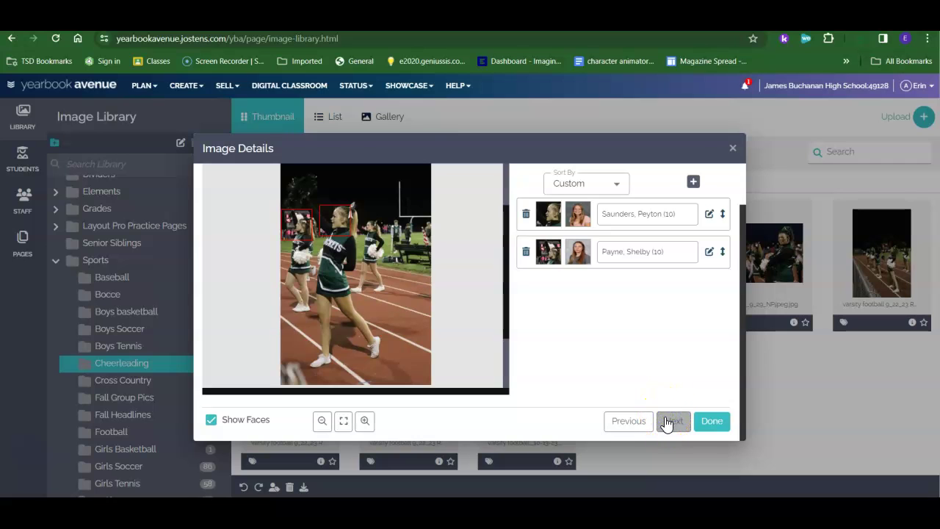
{"action": "left_click", "coordinate": [630, 430]}
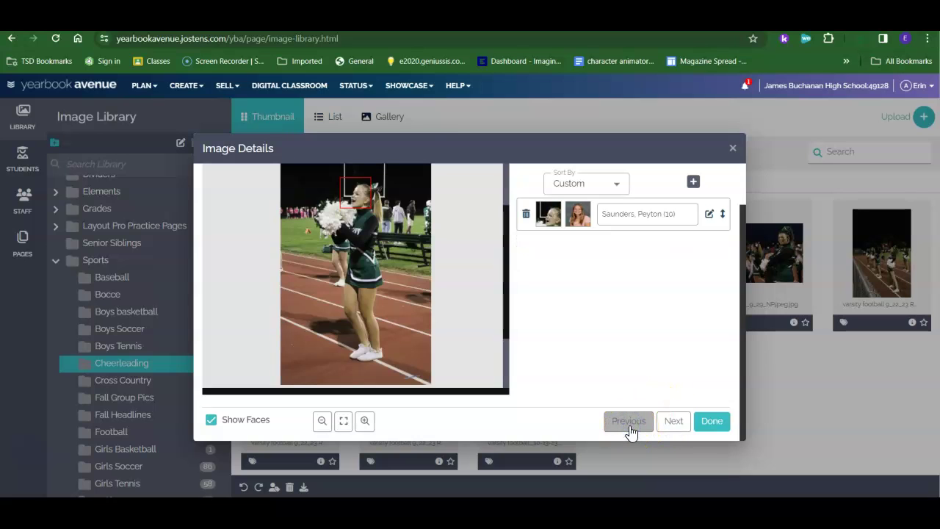
{"action": "left_click", "coordinate": [629, 426]}
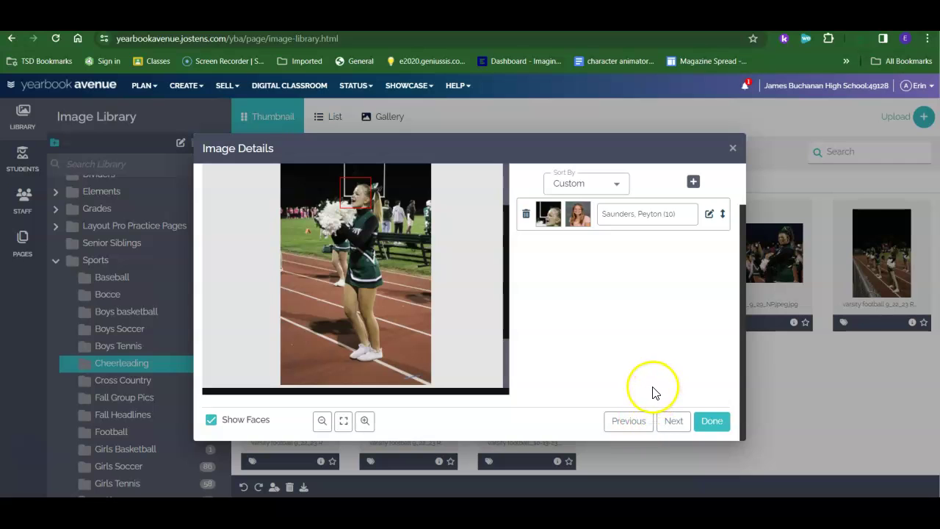
{"action": "left_click", "coordinate": [666, 425]}
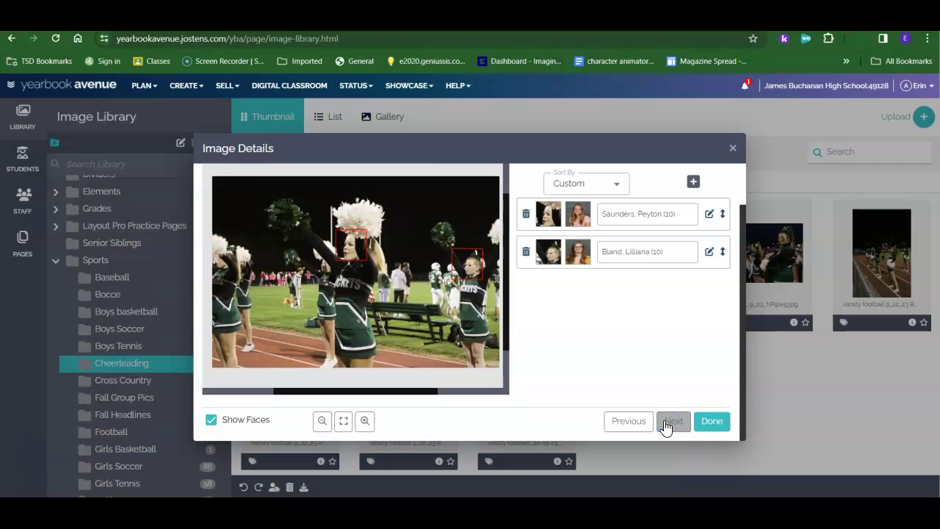
{"action": "left_click", "coordinate": [665, 426]}
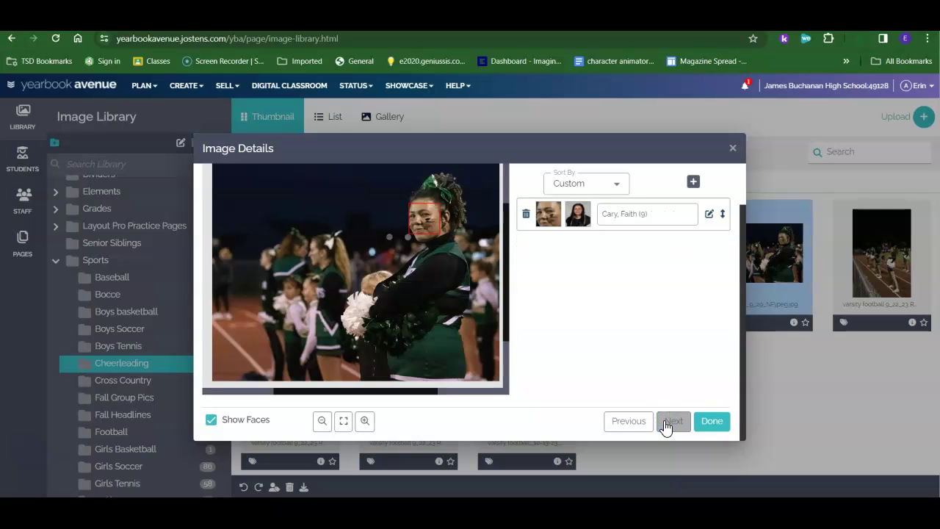
{"action": "left_click", "coordinate": [665, 423]}
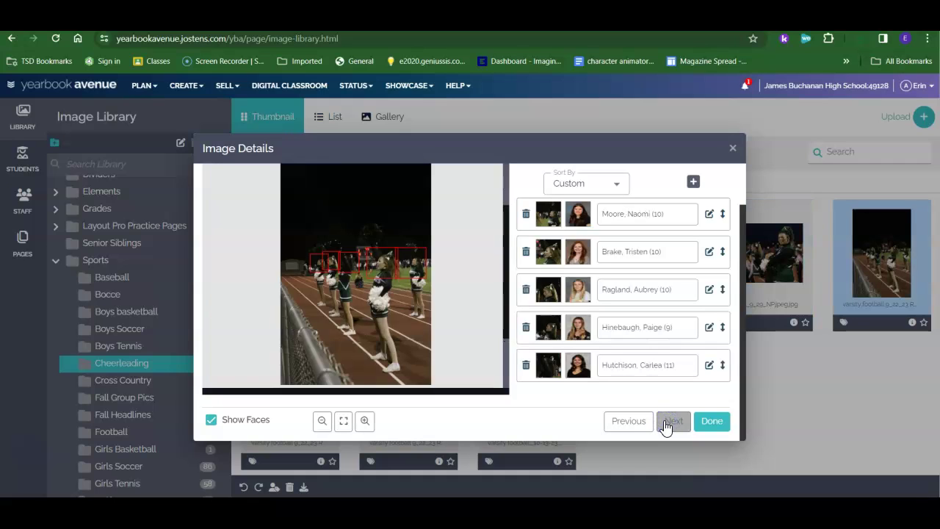
{"action": "left_click", "coordinate": [665, 424]}
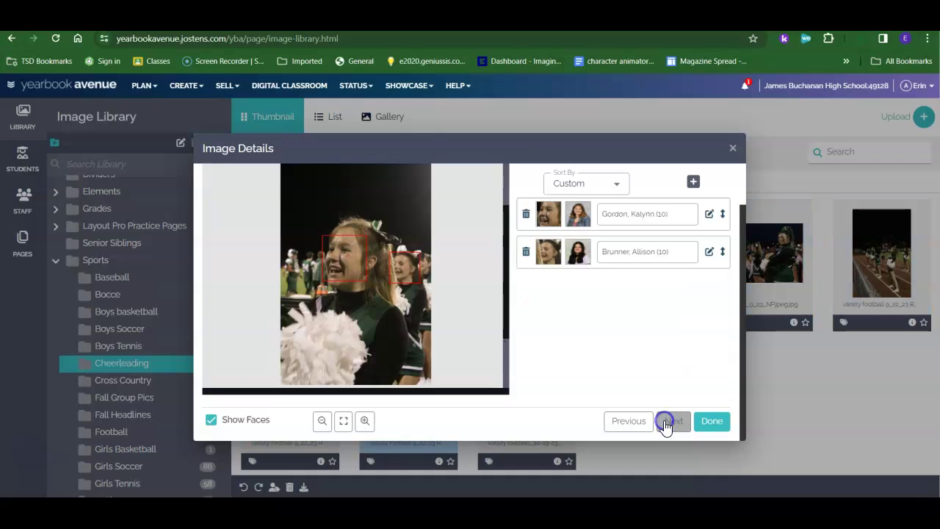
{"action": "left_click", "coordinate": [664, 423]}
{"action": "left_click", "coordinate": [665, 424]}
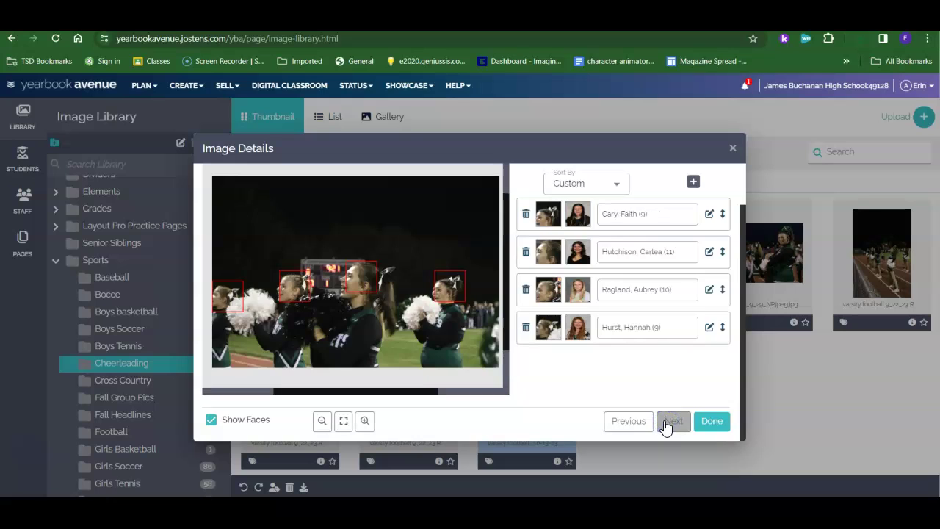
{"action": "left_click", "coordinate": [664, 424]}
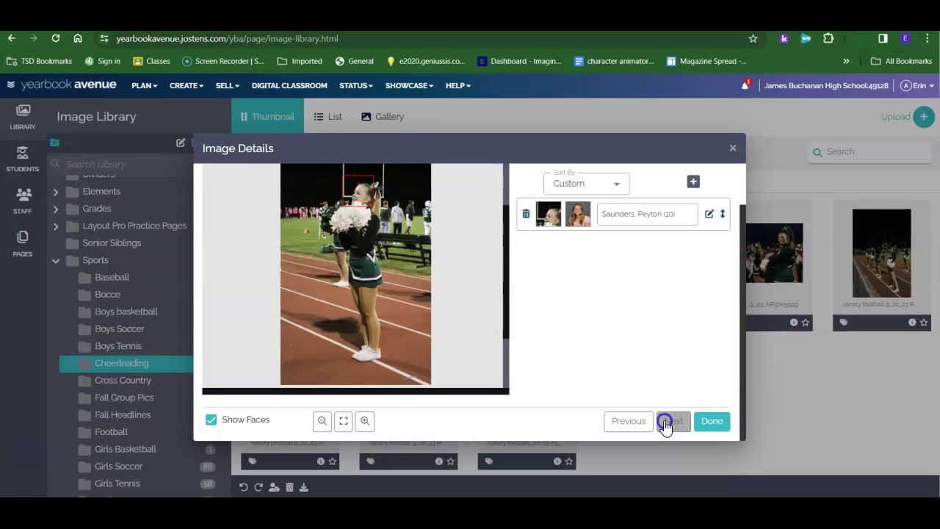
{"action": "left_click", "coordinate": [665, 424]}
{"action": "left_click", "coordinate": [664, 423]}
{"action": "left_click", "coordinate": [664, 424]}
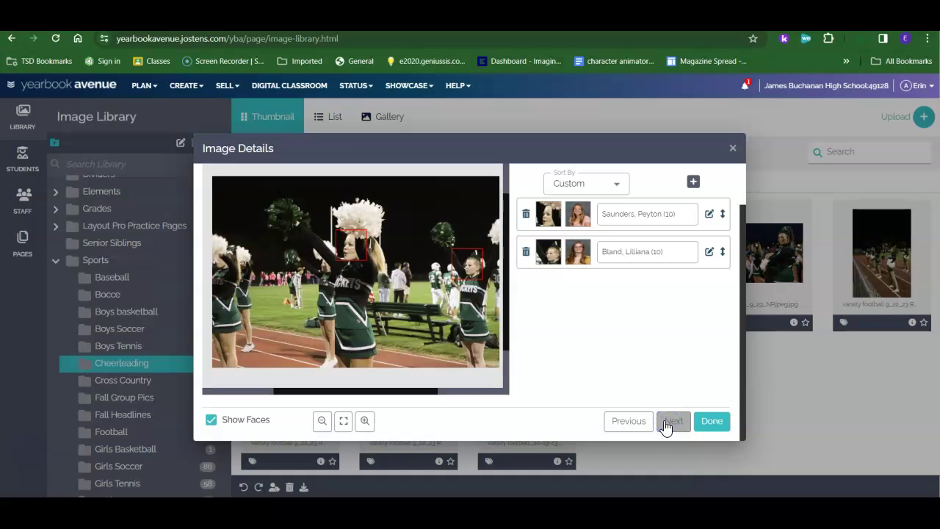
{"action": "left_click", "coordinate": [665, 424]}
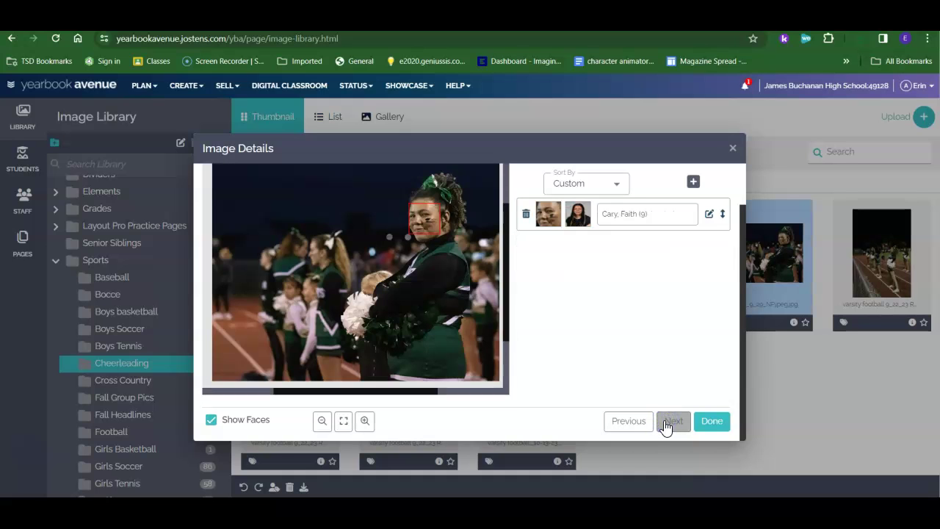
{"action": "left_click", "coordinate": [440, 347]}
{"action": "left_click", "coordinate": [670, 423]}
{"action": "left_click", "coordinate": [669, 429]}
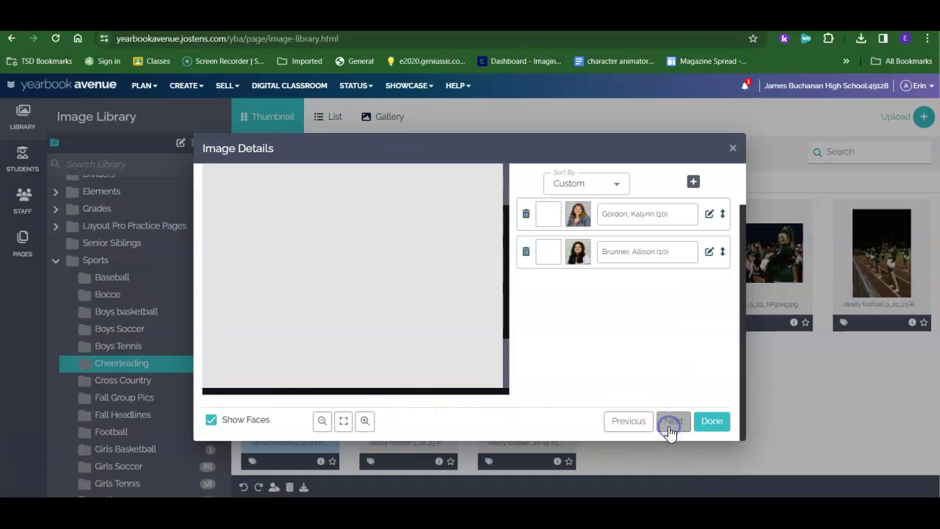
{"action": "left_click", "coordinate": [670, 429]}
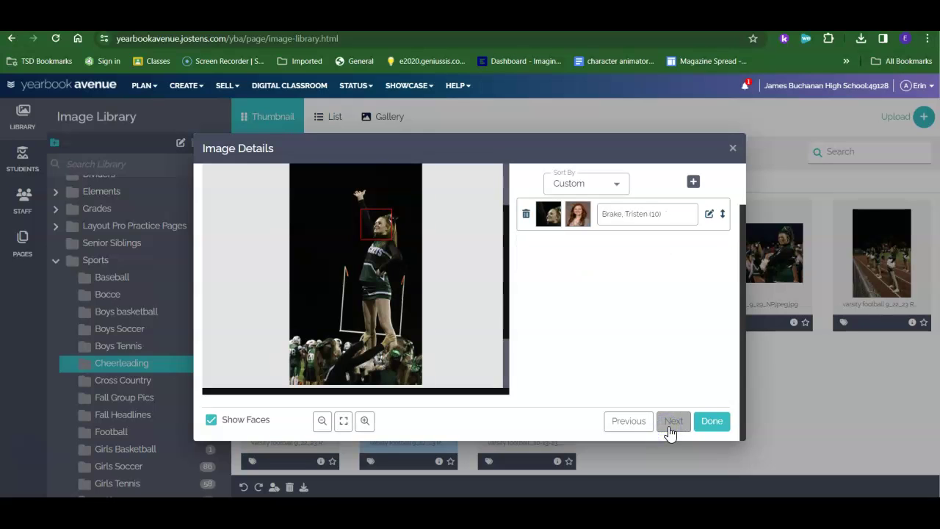
{"action": "left_click", "coordinate": [670, 429]}
{"action": "left_click", "coordinate": [670, 429]}
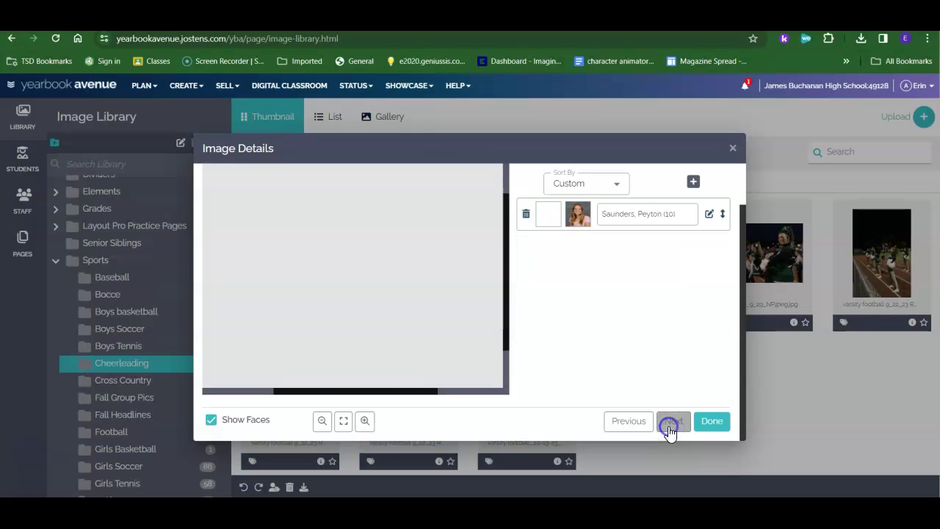
{"action": "left_click", "coordinate": [670, 429]}
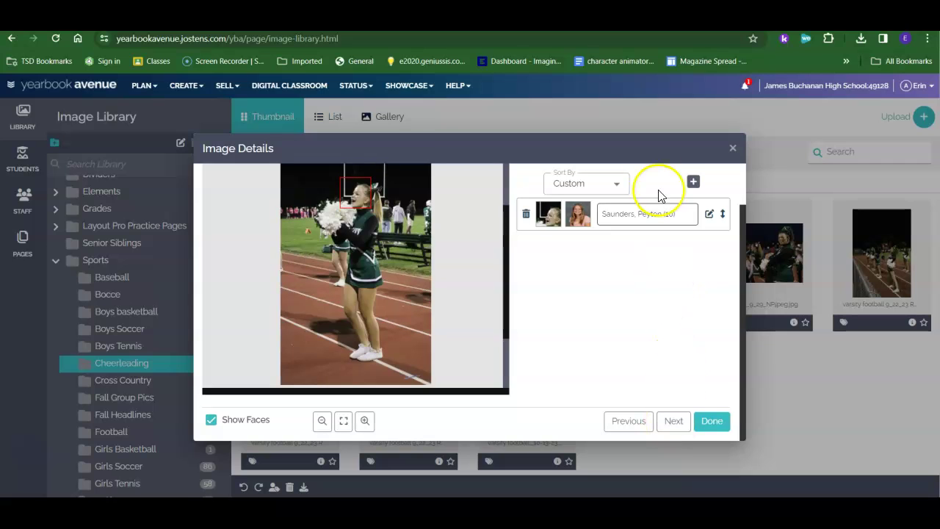
Download Cheer_10_27_23_CS-2.jpg from the Details tab, then move to the Boys Soccer folder
{"action": "scroll", "coordinate": [647, 319], "scroll_direction": "up", "scroll_amount": 2}
{"action": "left_click", "coordinate": [677, 196]}
{"action": "scroll", "coordinate": [676, 195], "scroll_direction": "down", "scroll_amount": 2}
{"action": "left_click", "coordinate": [641, 396]}
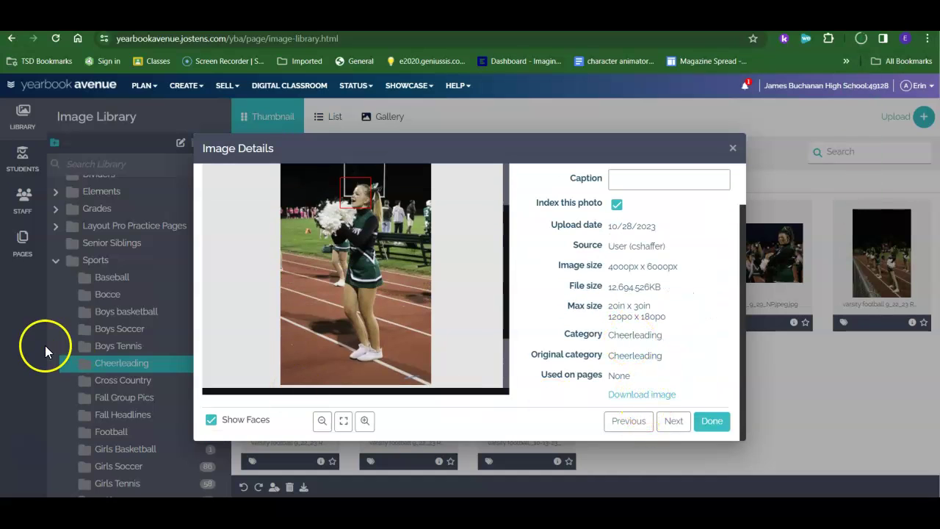
{"action": "left_click", "coordinate": [733, 149]}
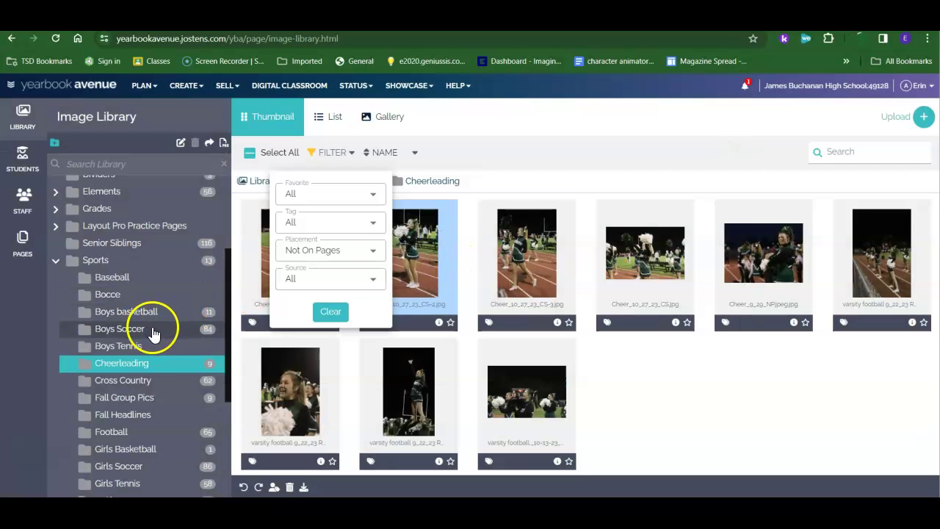
{"action": "left_click", "coordinate": [152, 330]}
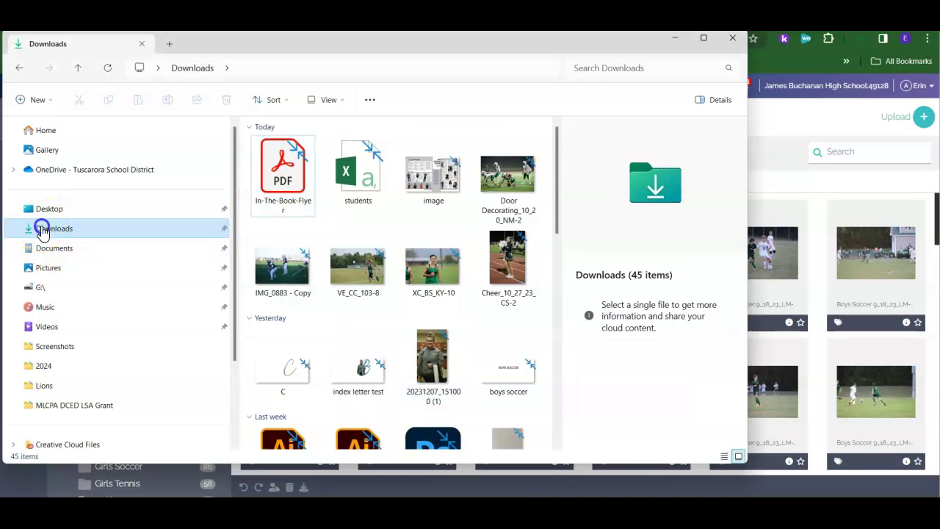
Create a new folder named 'Sports Divider' in Downloads
{"action": "left_click", "coordinate": [41, 231]}
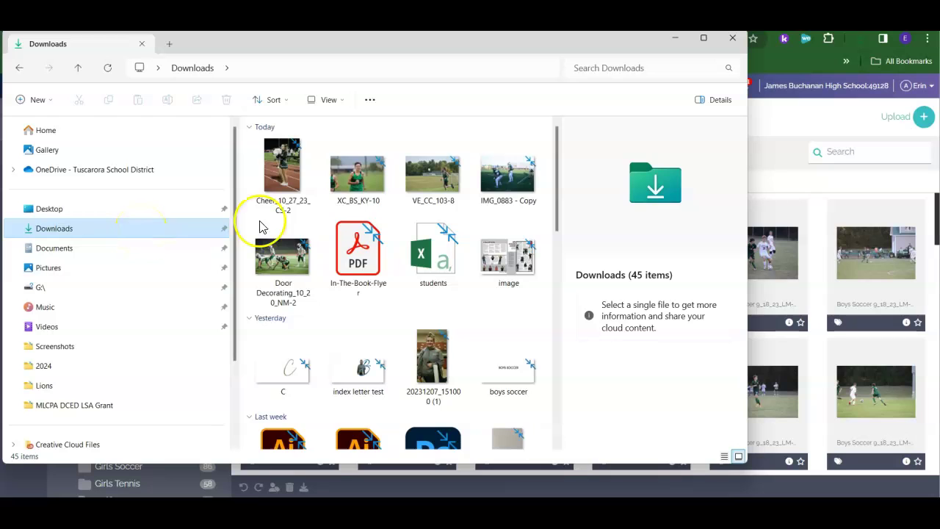
{"action": "left_click", "coordinate": [458, 301]}
{"action": "right_click", "coordinate": [458, 301]}
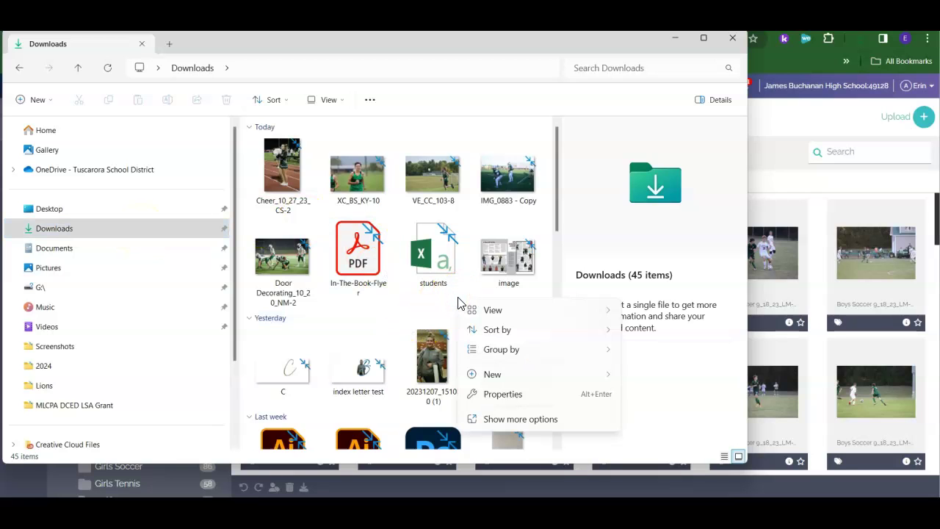
{"action": "mouse_move", "coordinate": [508, 373]}
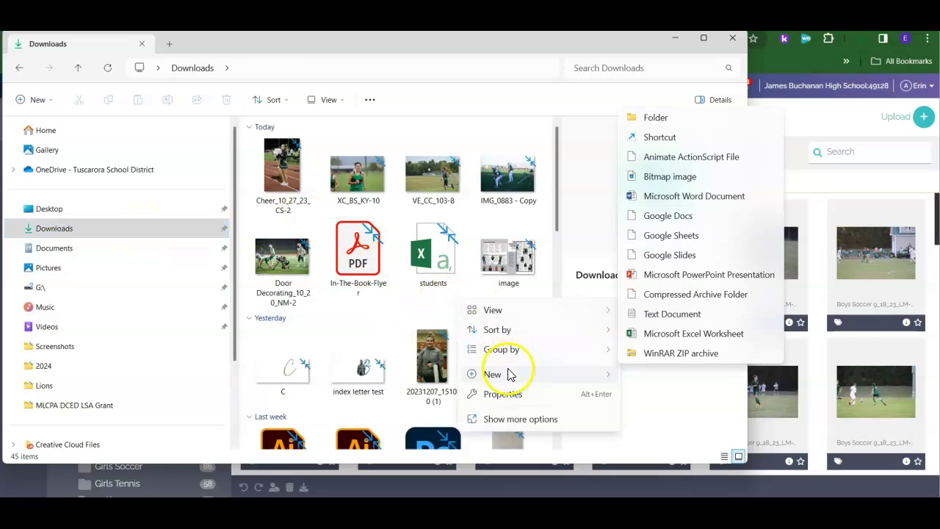
{"action": "left_click", "coordinate": [643, 117]}
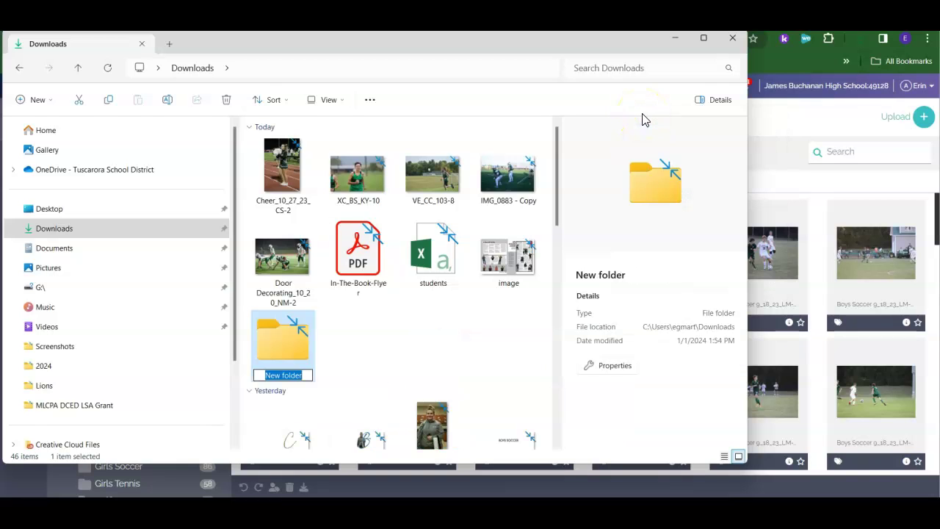
{"action": "type", "text": "Sports"}
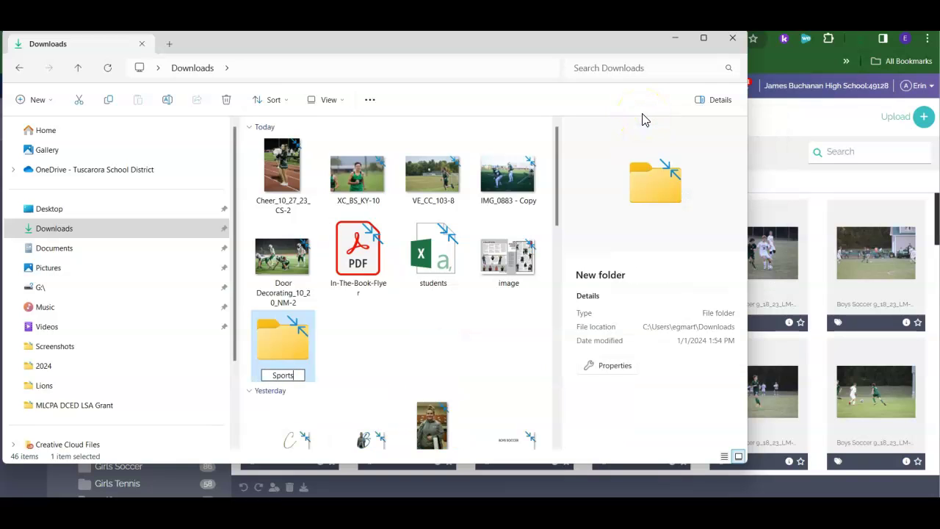
{"action": "type", "text": " Divider"}
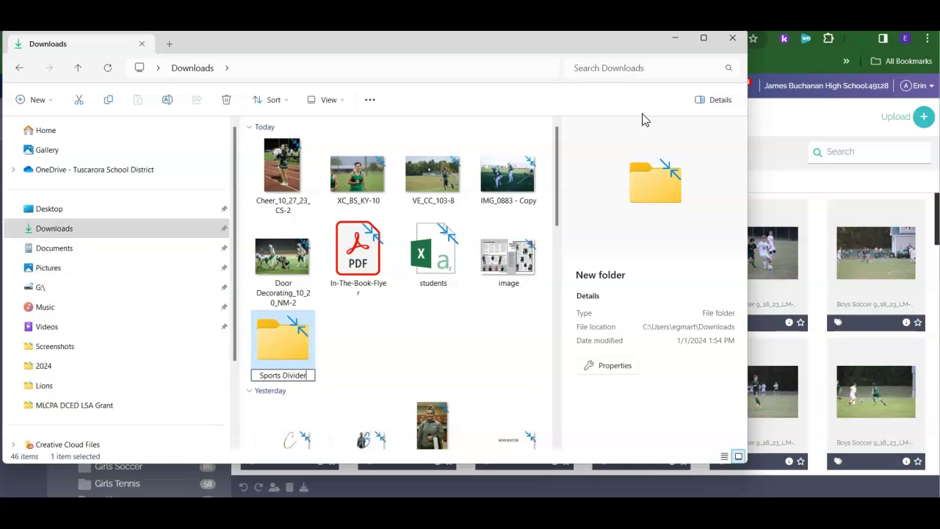
{"action": "left_click", "coordinate": [502, 172]}
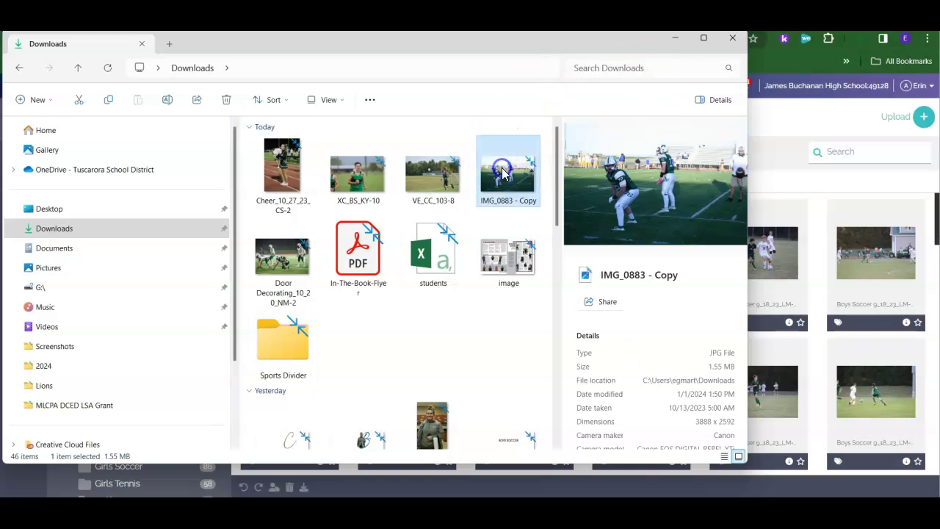
Select the five sports photos and move them into Sports Divider
{"action": "left_click", "coordinate": [415, 176], "text": "ctrl"}
{"action": "left_click", "coordinate": [358, 175], "text": "ctrl"}
{"action": "left_click", "coordinate": [303, 174], "text": "ctrl"}
{"action": "left_click", "coordinate": [292, 250], "text": "ctrl"}
{"action": "left_click_drag", "start_coordinate": [292, 254], "coordinate": [300, 346]}
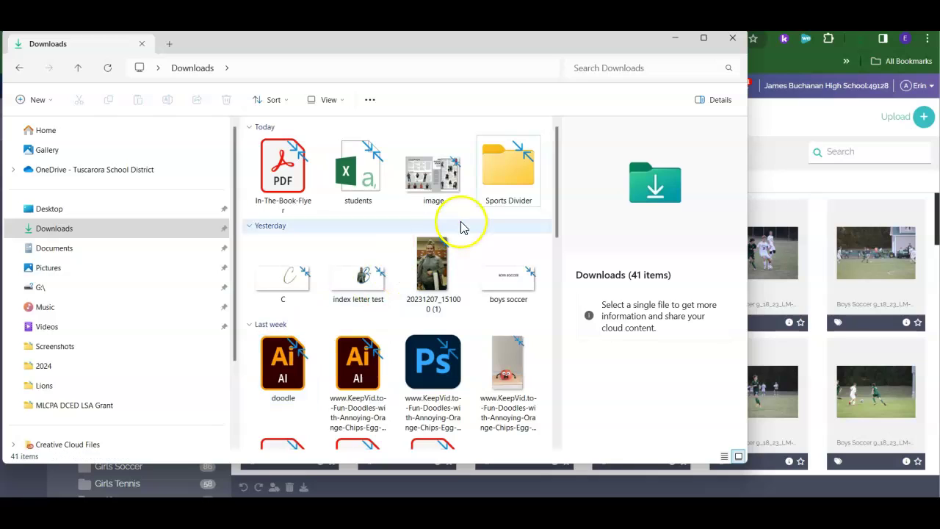
{"action": "mouse_move", "coordinate": [500, 187]}
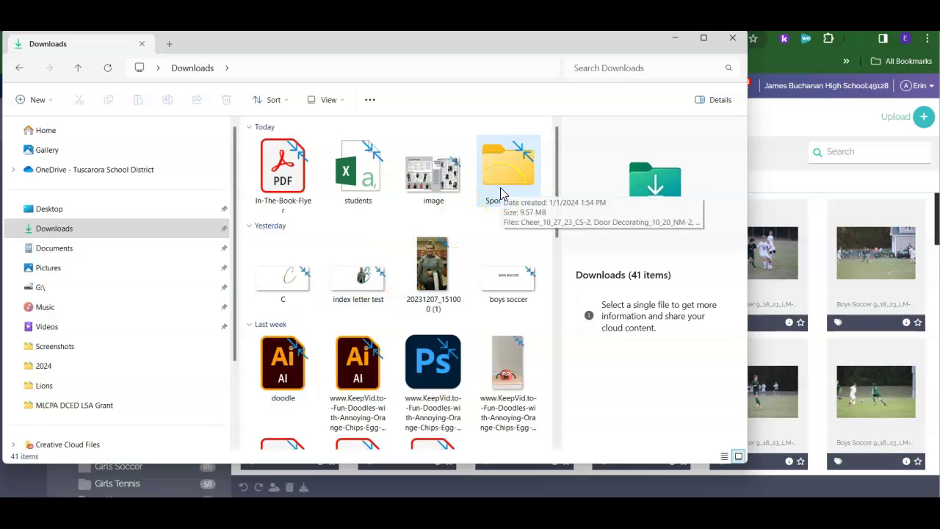